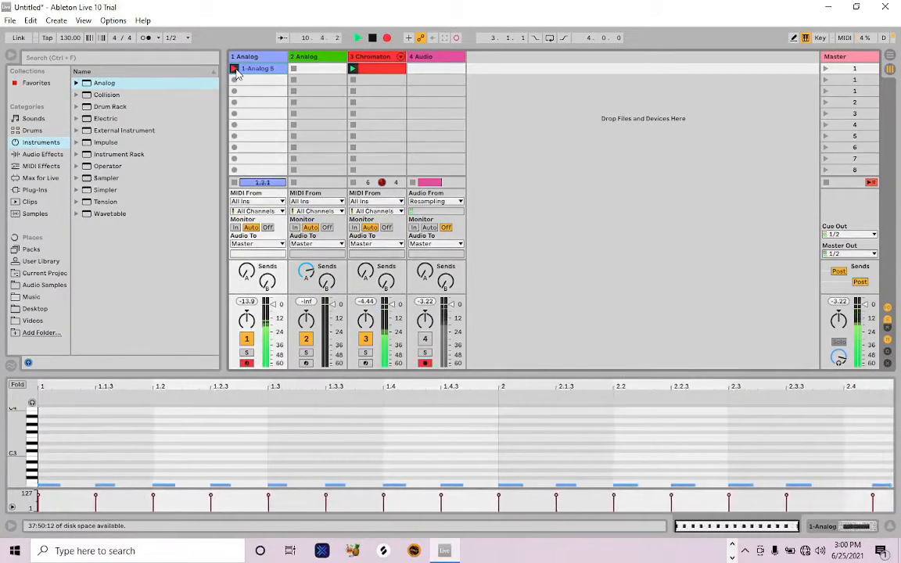
Stop recording the bass clip on the first Analog track and align its last two notes to 2.4.1 and 2.4.3
{"action": "left_click", "coordinate": [233, 69]}
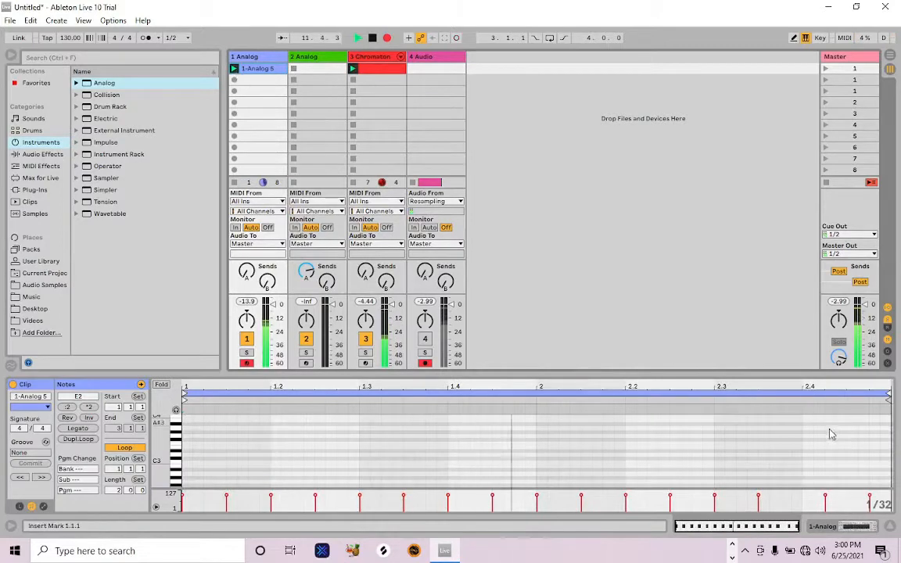
{"action": "mouse_move", "coordinate": [834, 429]}
{"action": "left_mouse_down"}
{"action": "mouse_move", "coordinate": [832, 480]}
{"action": "mouse_move", "coordinate": [815, 502]}
{"action": "mouse_move", "coordinate": [838, 502]}
{"action": "mouse_move", "coordinate": [809, 501]}
{"action": "left_mouse_up"}
{"action": "left_click", "coordinate": [827, 501]}
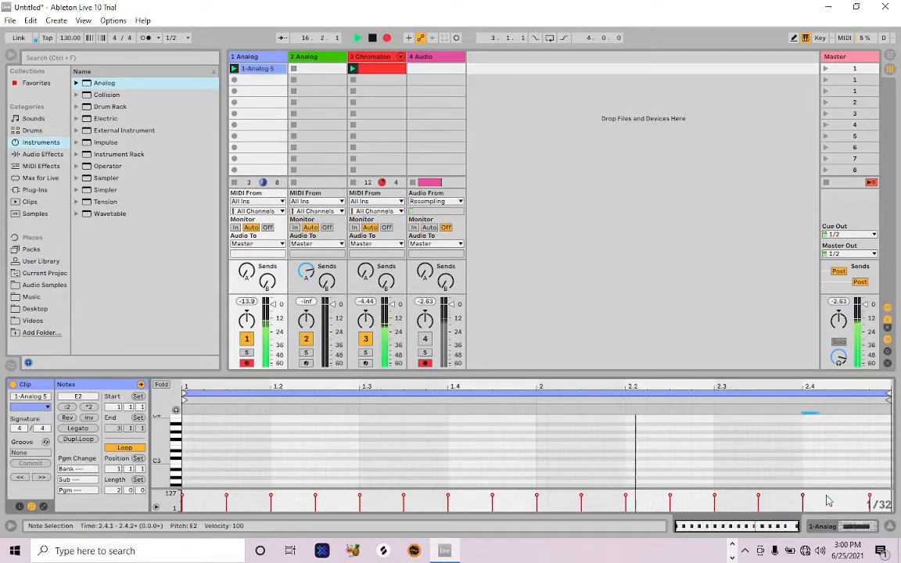
{"action": "key", "text": "Left"}
{"action": "key", "text": "Right"}
{"action": "key", "text": "Right"}
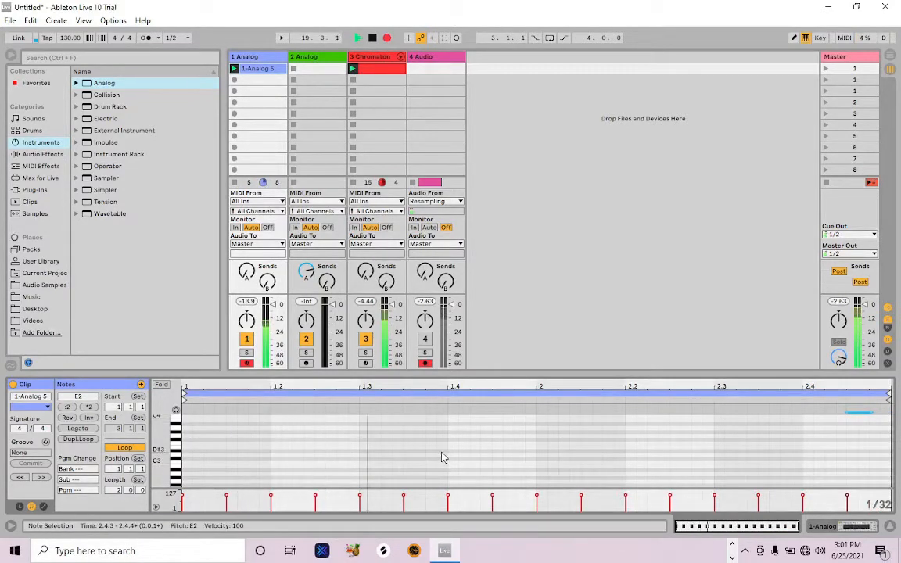
Transpose all notes of the bass clip down two octaves to E0
{"action": "key", "text": "ctrl+a"}
{"action": "key", "text": "shift+Down"}
{"action": "key", "text": "shift+Down"}
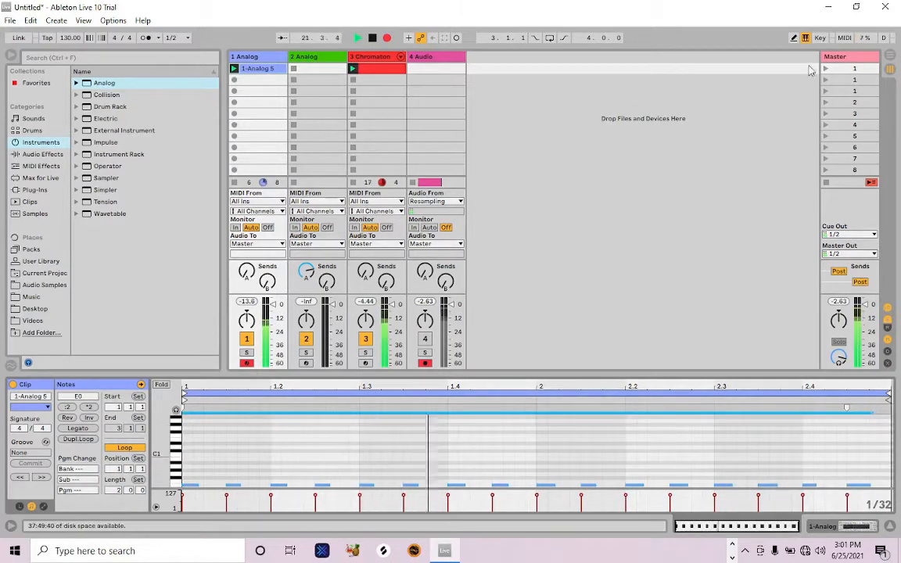
Duplicate the first scene and extend the copied bass clip's loop length to 8 bars
{"action": "left_click", "coordinate": [835, 69]}
{"action": "key", "text": "ctrl+d"}
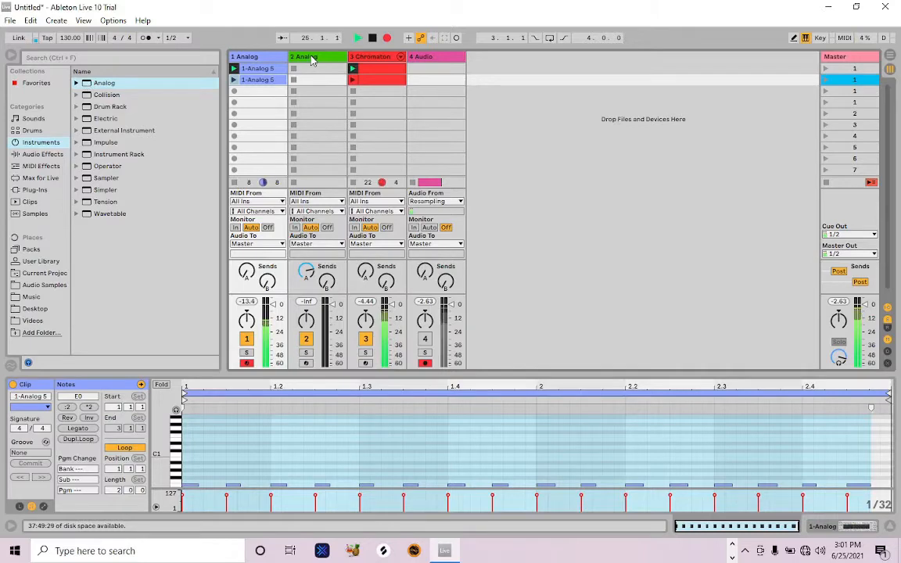
{"action": "double_click", "coordinate": [261, 81]}
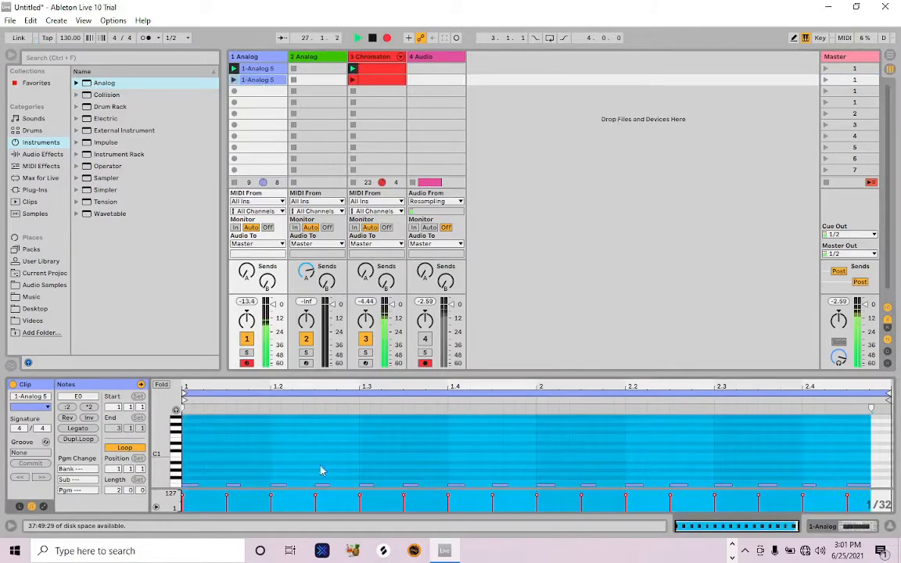
{"action": "left_click_drag", "start_coordinate": [117, 491], "coordinate": [117, 467]}
{"action": "left_click", "coordinate": [345, 461]}
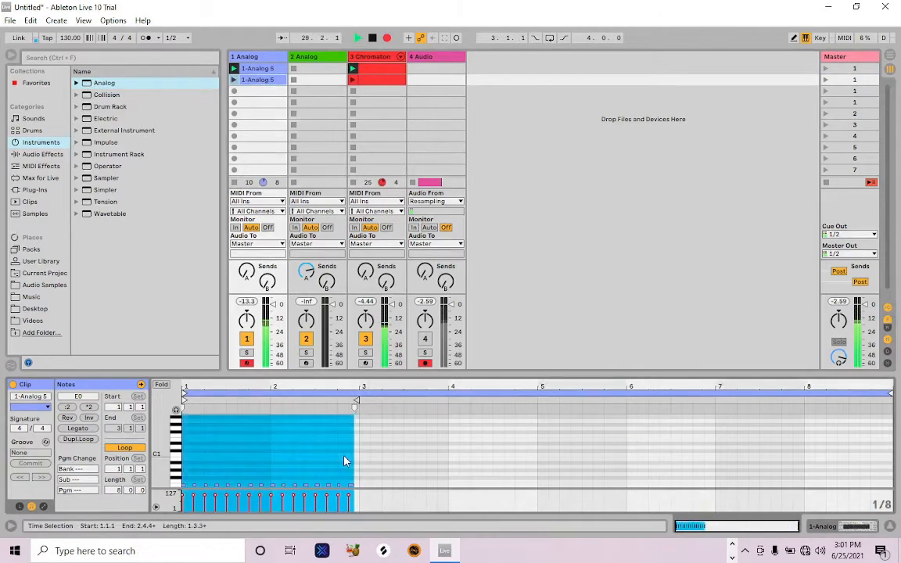
Duplicate all notes of the second bass clip and nudge the copies to start exactly at bar 3
{"action": "left_click", "coordinate": [347, 463]}
{"action": "key", "text": "ctrl+a"}
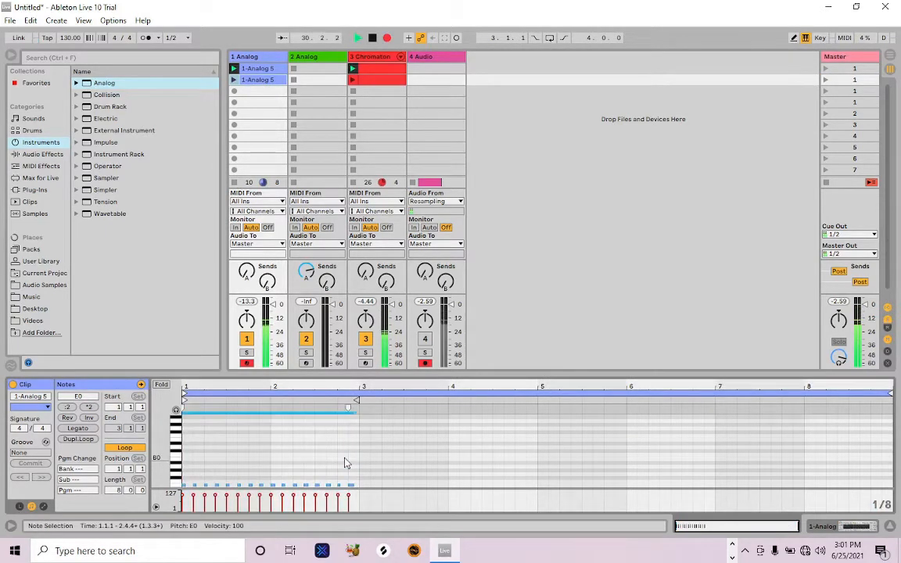
{"action": "key", "text": "ctrl+d"}
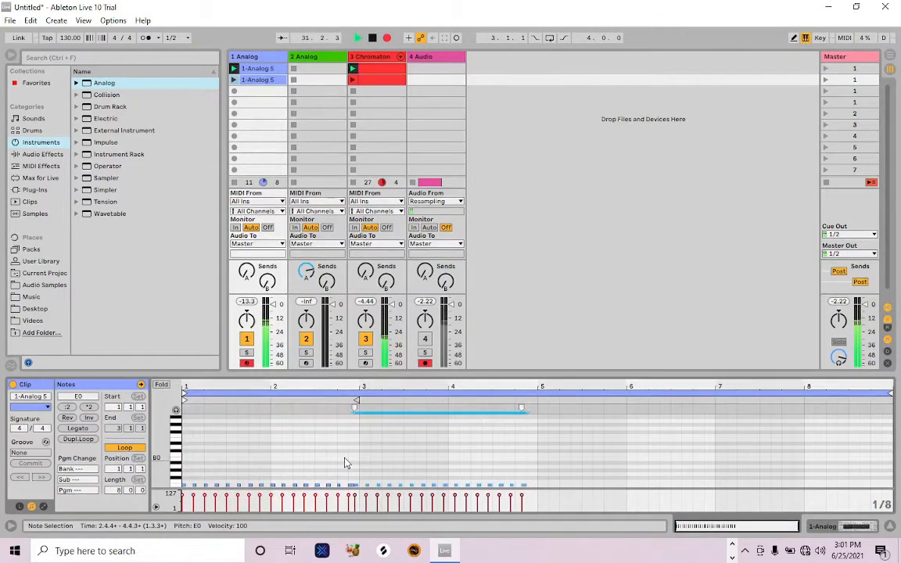
{"action": "key", "text": "Right"}
Raise the bass notes in bar 3 to A0 and lower those in bar 4 to D0
{"action": "left_click_drag", "start_coordinate": [447, 458], "coordinate": [361, 507]}
{"action": "key", "text": "Up"}
{"action": "key", "text": "Up"}
{"action": "key", "text": "Up"}
{"action": "key", "text": "Up"}
{"action": "key", "text": "Up"}
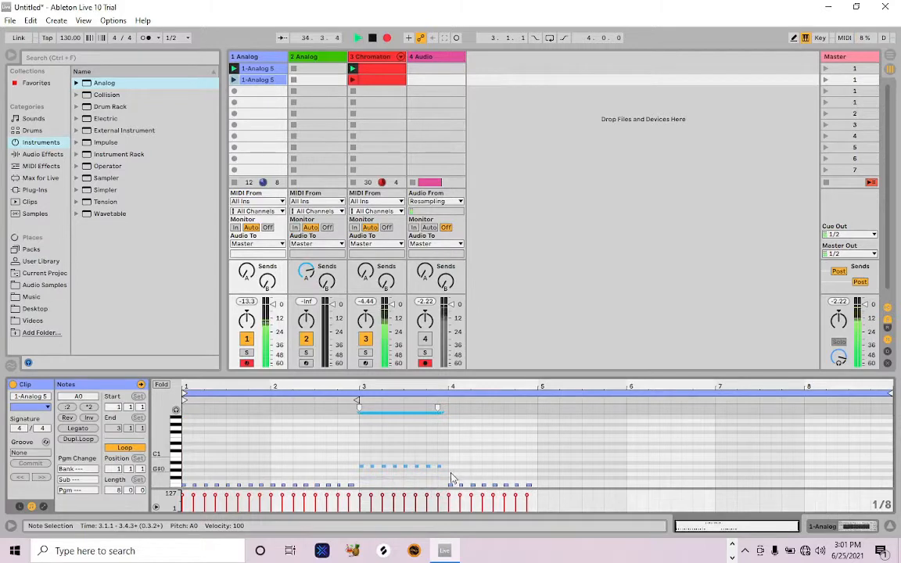
{"action": "left_click_drag", "start_coordinate": [452, 476], "coordinate": [530, 509]}
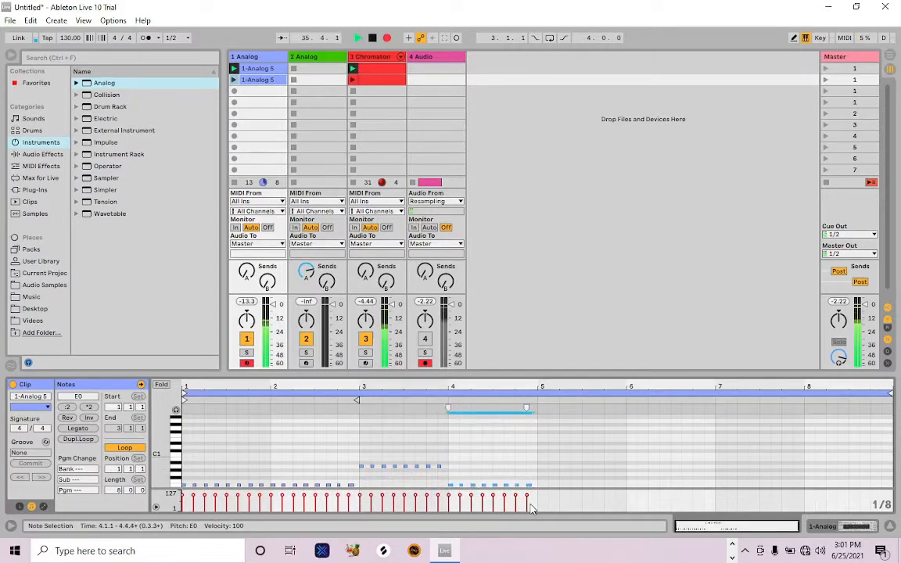
{"action": "key", "text": "Down"}
{"action": "key", "text": "Down"}
Duplicate the four-bar bass phrase into bars 5 to 8 and lower the bar 7 notes to G0
{"action": "key", "text": "ctrl+a"}
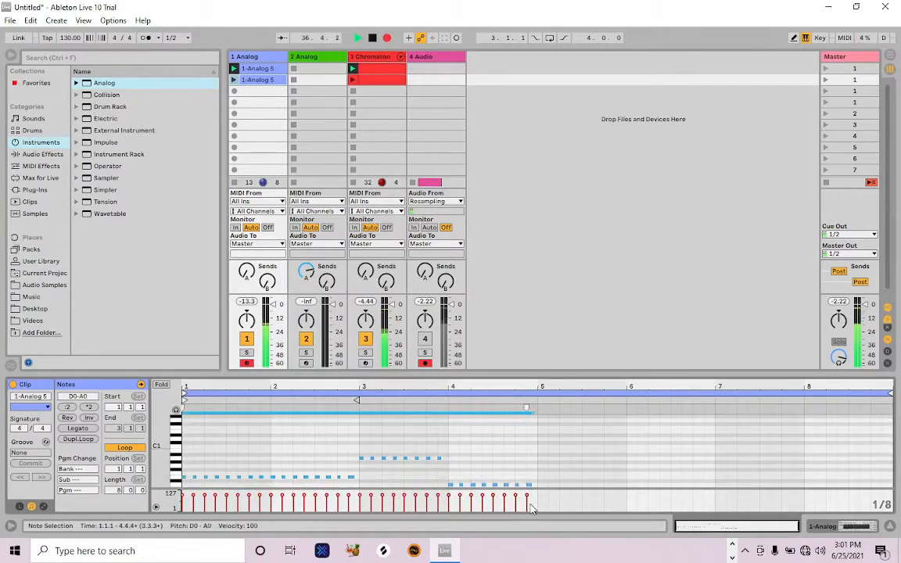
{"action": "key", "text": "ctrl+d"}
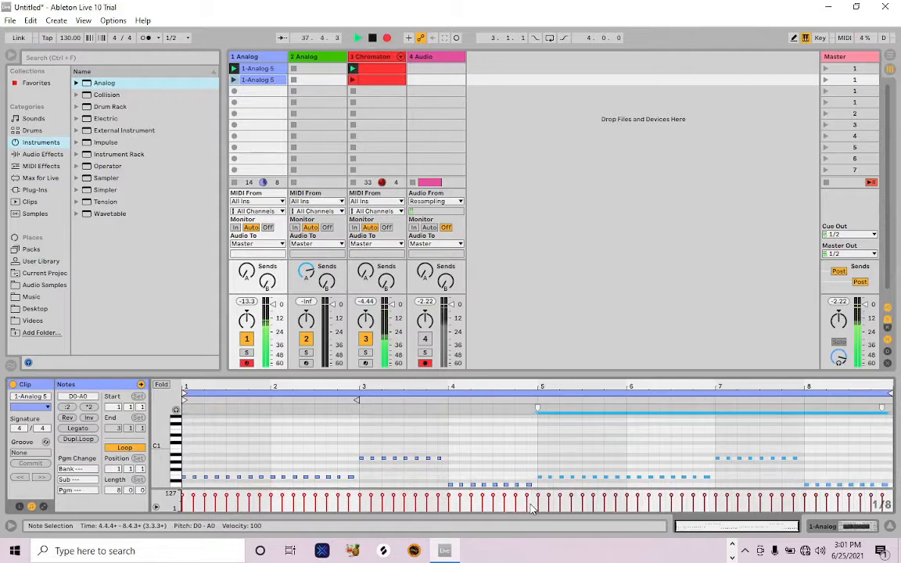
{"action": "left_click_drag", "start_coordinate": [710, 449], "coordinate": [807, 473]}
{"action": "key", "text": "Down"}
{"action": "key", "text": "Down"}
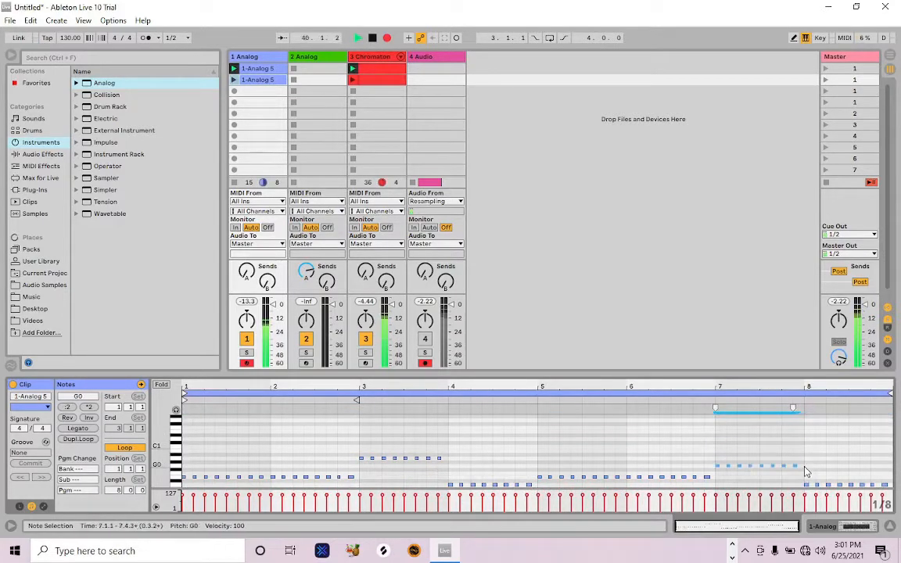
Launch the second scene and recolour the first scene's drum clip green and its bass clip turquoise
{"action": "left_click", "coordinate": [827, 80]}
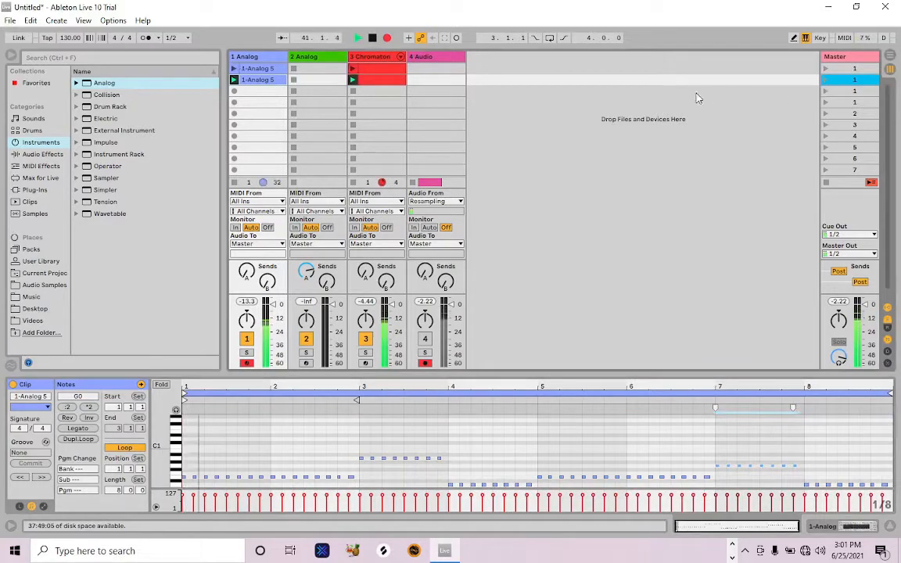
{"action": "right_click", "coordinate": [374, 70]}
{"action": "left_click", "coordinate": [435, 218]}
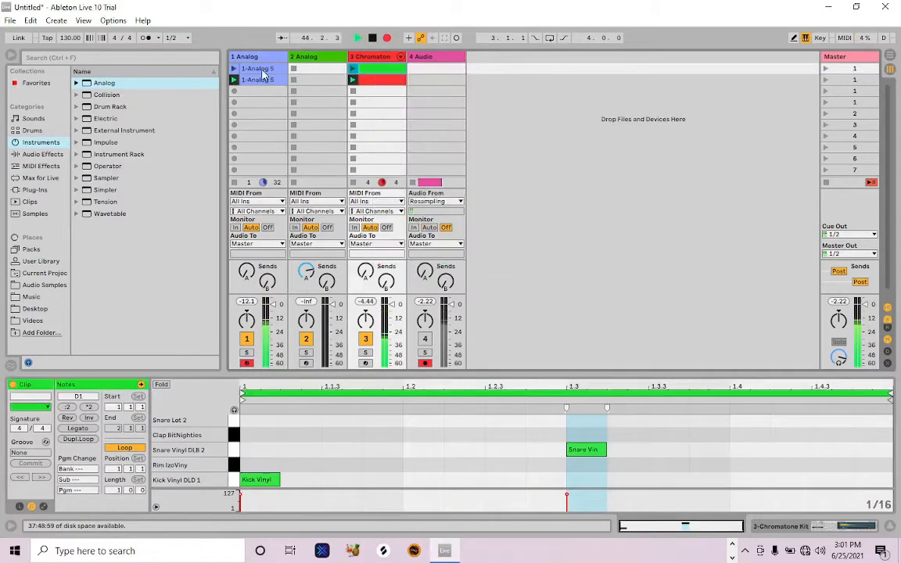
{"action": "right_click", "coordinate": [264, 72]}
{"action": "left_click", "coordinate": [326, 221]}
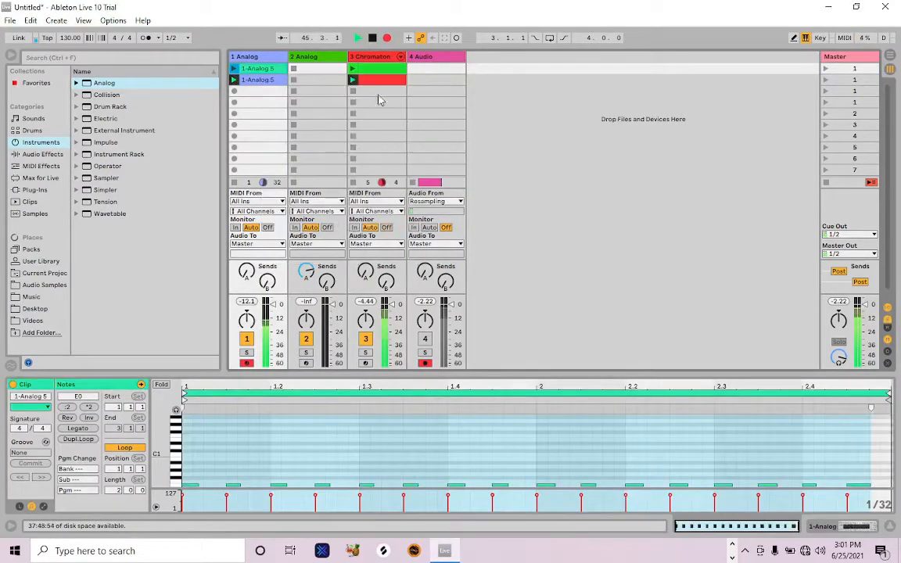
Add Hihat Vinyl DLF Closed 1 hits on every eighth note of the second scene's drum clip, plus an extra hit at 1.4.2
{"action": "left_click", "coordinate": [376, 82]}
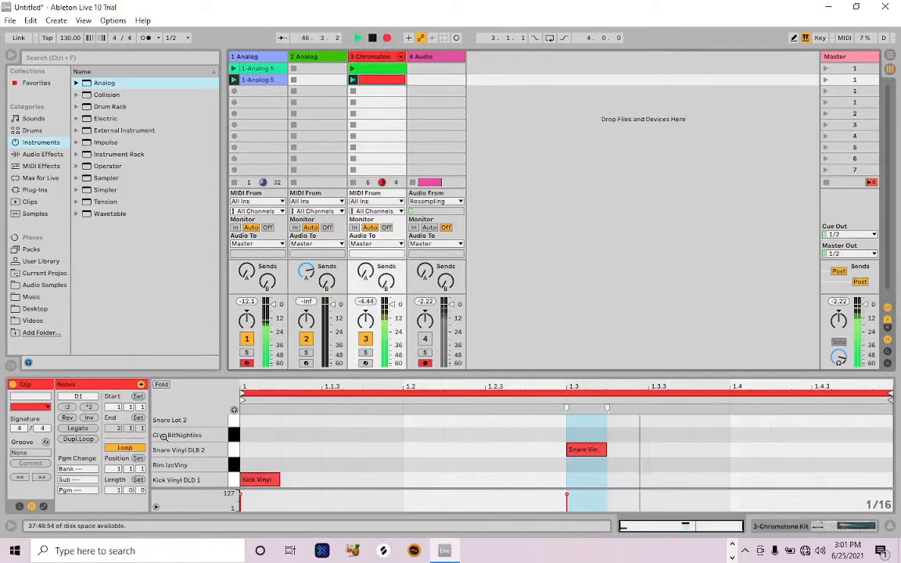
{"action": "scroll", "coordinate": [254, 425], "scroll_direction": "up", "scroll_amount": 3}
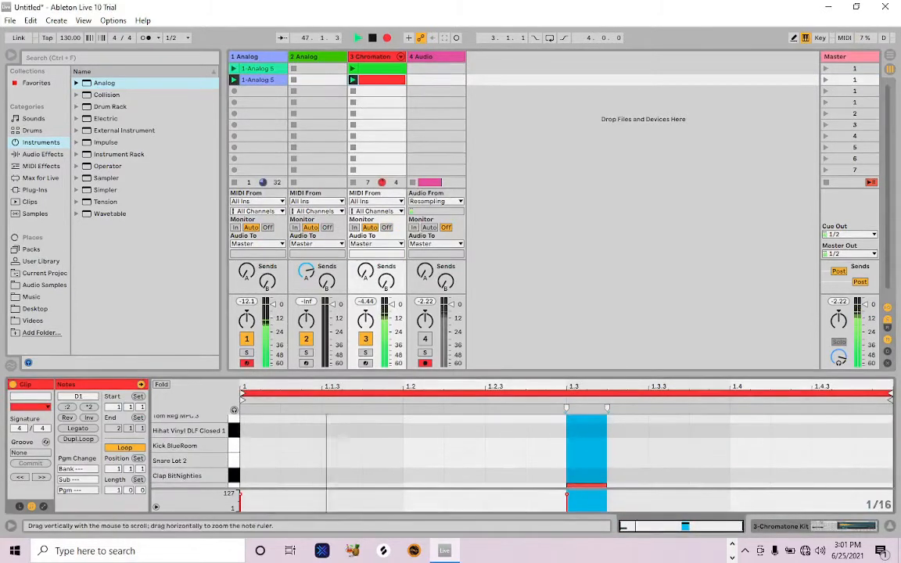
{"action": "double_click", "coordinate": [250, 431]}
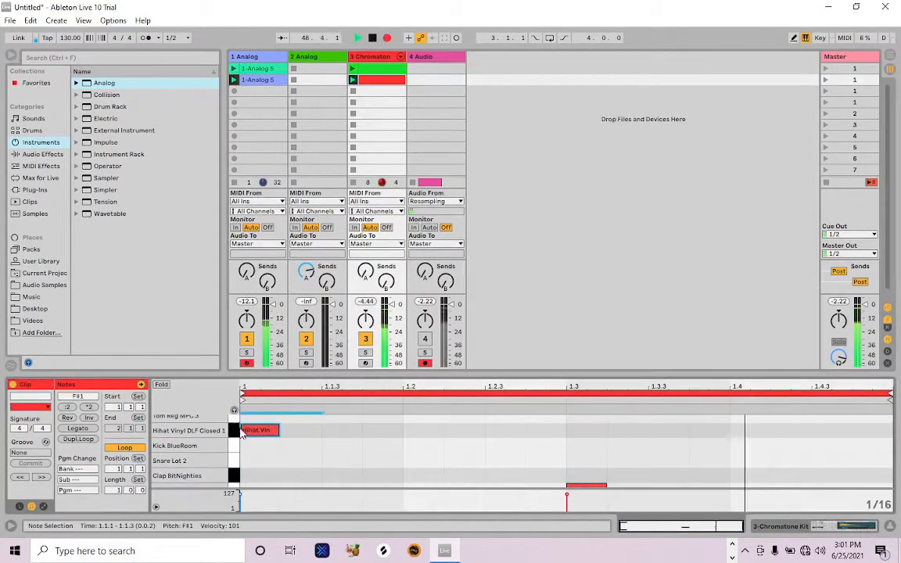
{"action": "key", "text": "ctrl+d"}
{"action": "key", "text": "ctrl+d"}
{"action": "key", "text": "ctrl+d"}
{"action": "key", "text": "ctrl+d"}
{"action": "key", "text": "ctrl+d"}
{"action": "key", "text": "ctrl+d"}
{"action": "key", "text": "ctrl+d"}
{"action": "key", "text": "ctrl+d"}
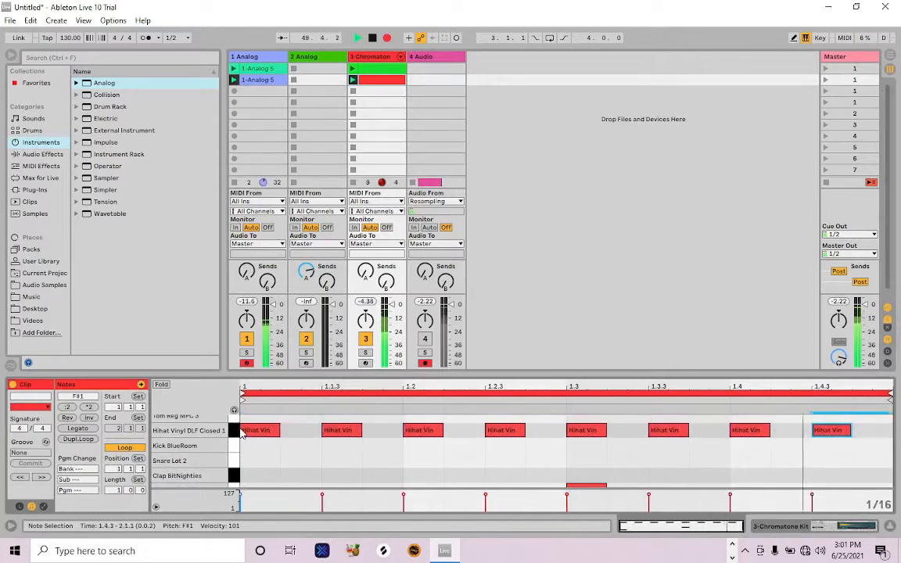
{"action": "left_click", "coordinate": [784, 432]}
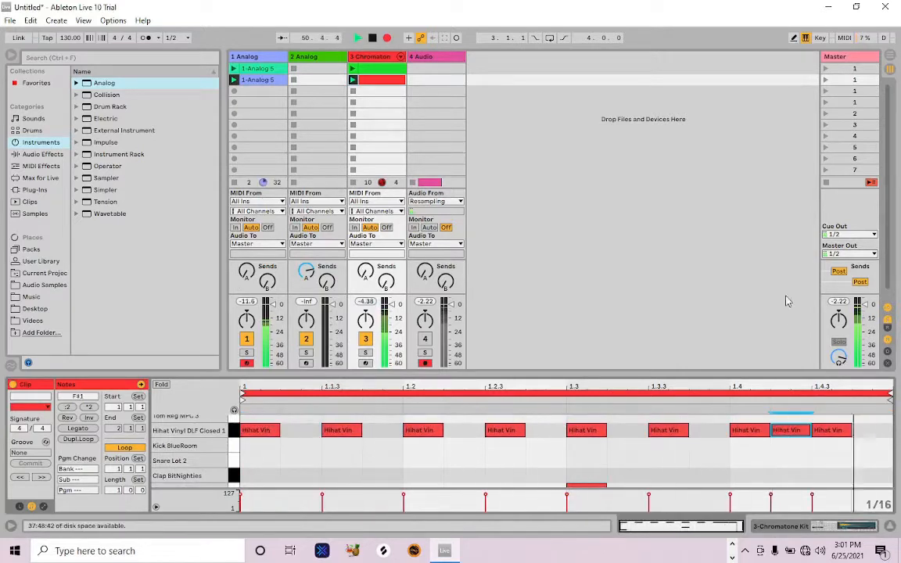
Duplicate the second scene and record an eight-bar melody clip in the copy's slot on the second Analog track
{"action": "left_click", "coordinate": [842, 81]}
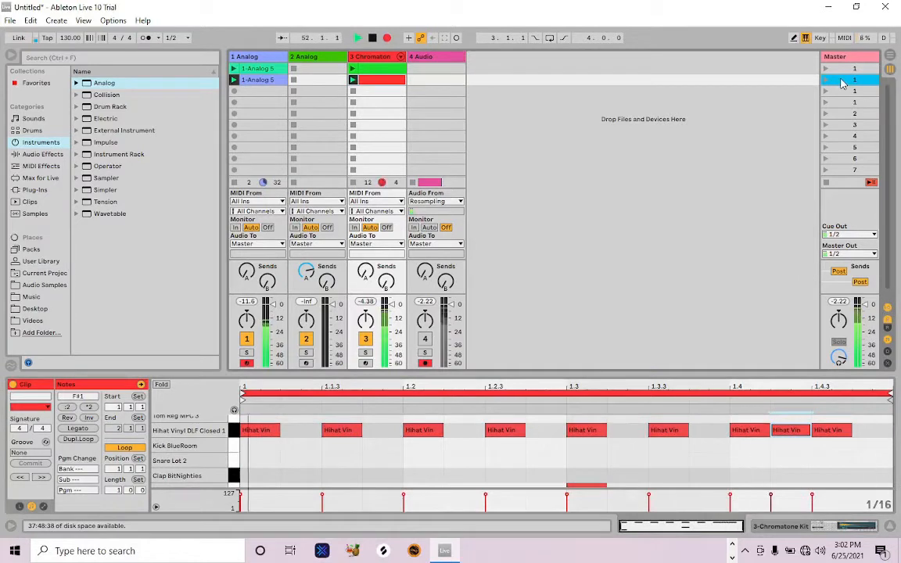
{"action": "key", "text": "ctrl+d"}
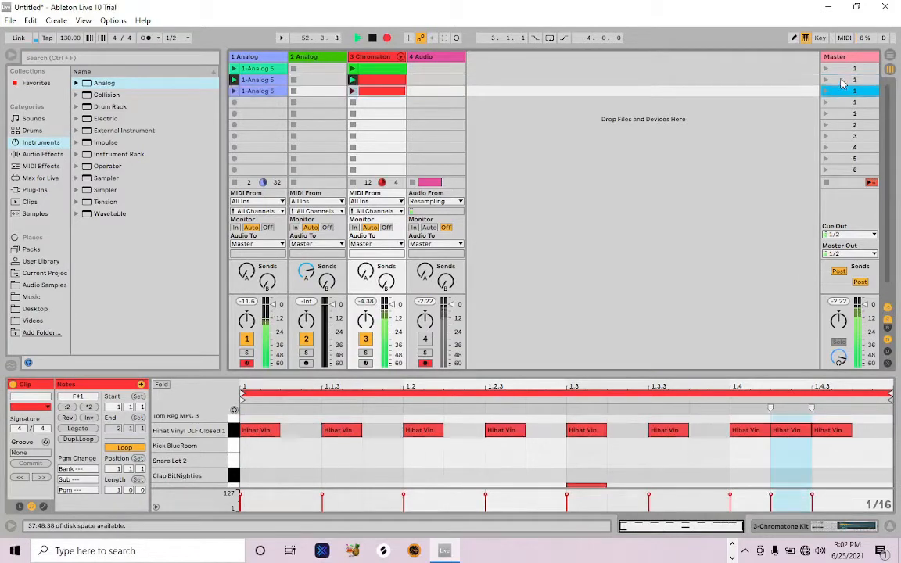
{"action": "left_click", "coordinate": [246, 362]}
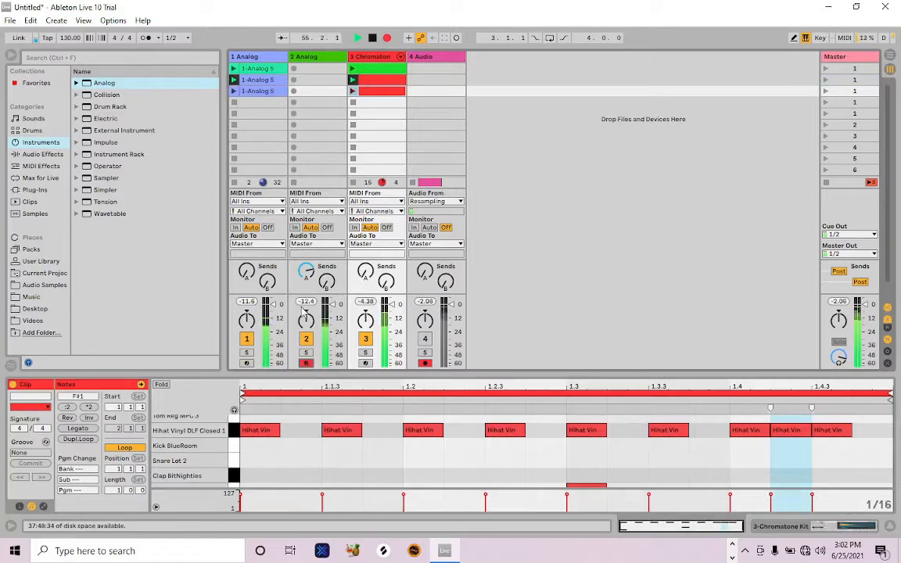
{"action": "left_click", "coordinate": [294, 92]}
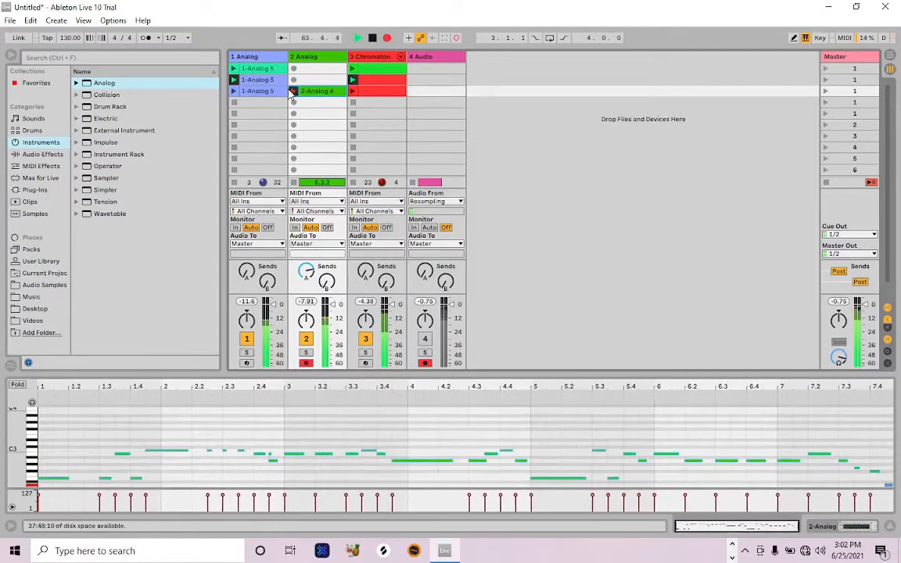
{"action": "left_click", "coordinate": [292, 92]}
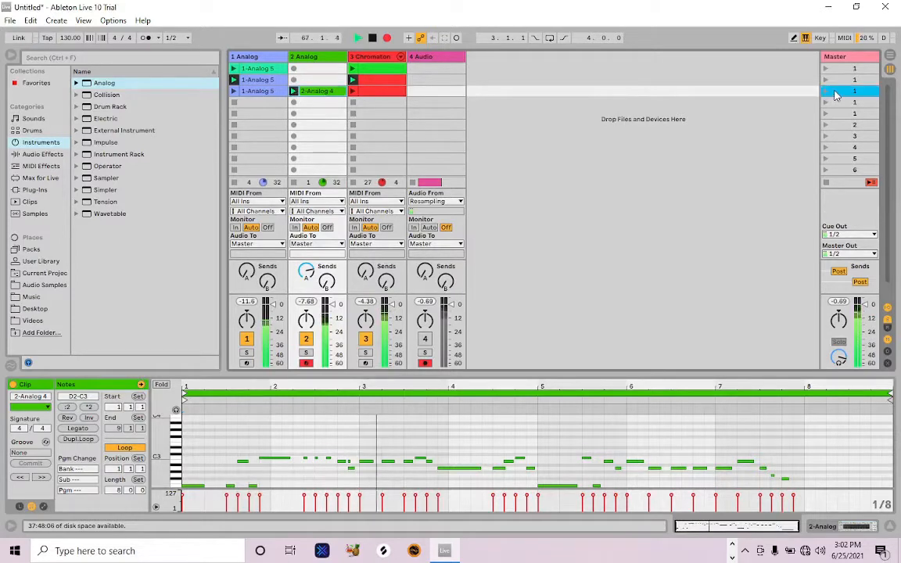
Duplicate the third scene and shorten the copied melody clip's loop to its first bar
{"action": "key", "text": "ctrl+d"}
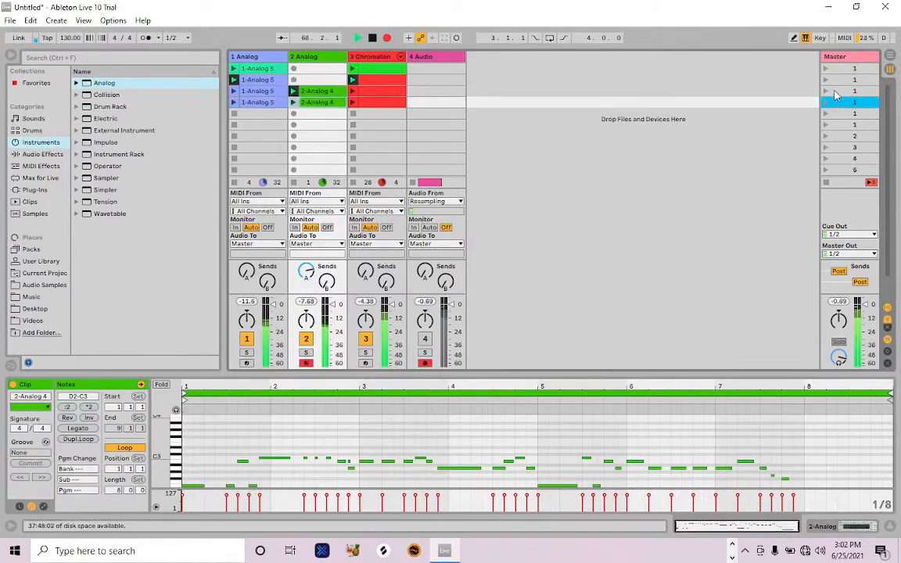
{"action": "left_click", "coordinate": [310, 102]}
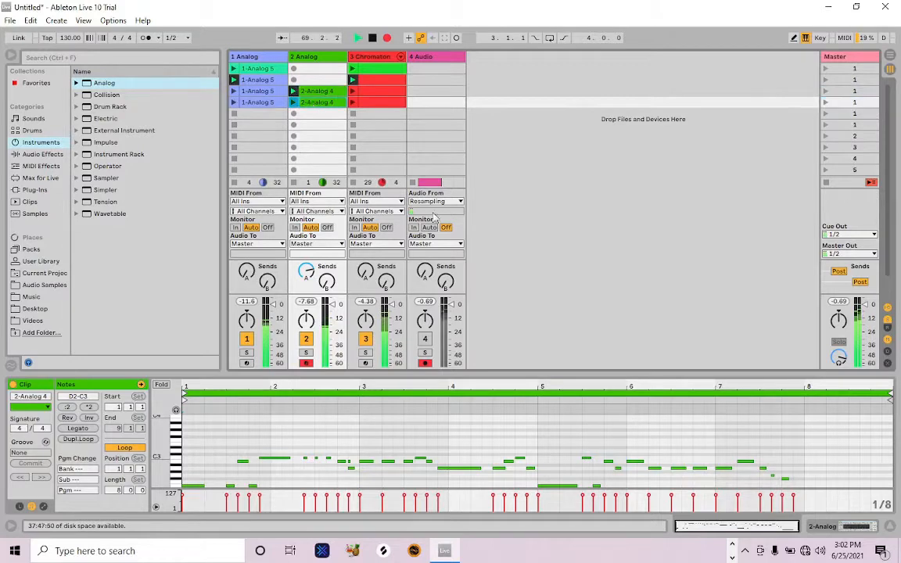
{"action": "left_click_drag", "start_coordinate": [889, 396], "coordinate": [273, 405]}
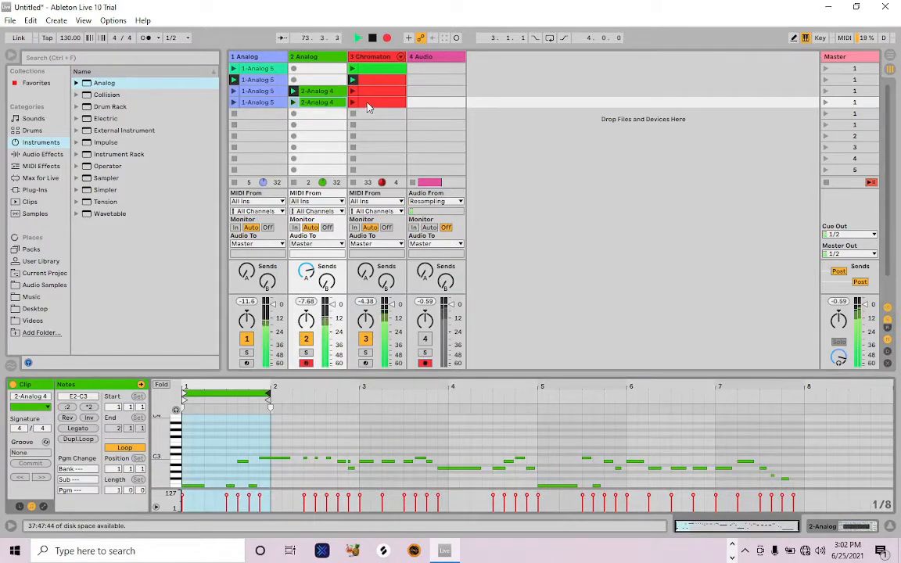
Replace the fourth scene's drum and bass clips with copies of the first scene's drum and bass clips
{"action": "left_click", "coordinate": [372, 74]}
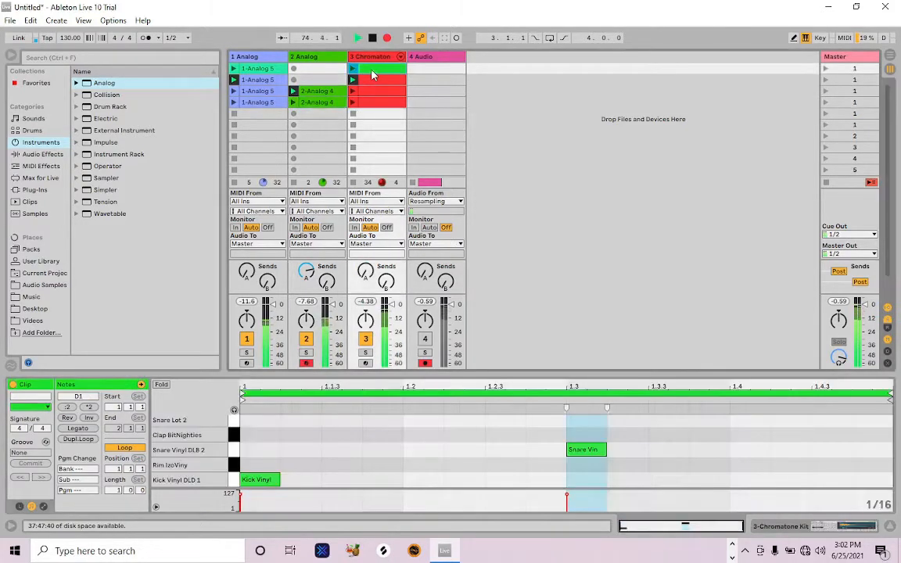
{"action": "left_click_drag", "start_coordinate": [372, 106], "coordinate": [372, 110]}
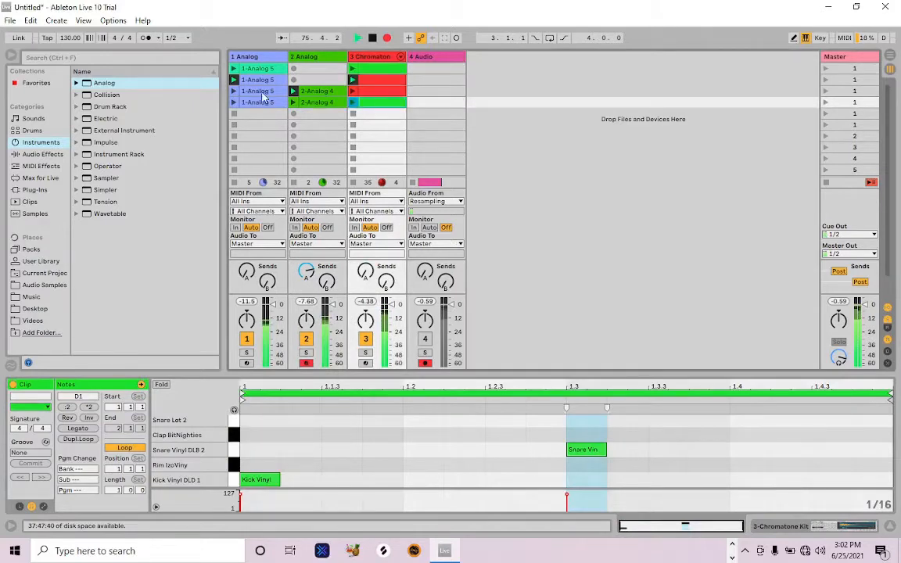
{"action": "left_click_drag", "start_coordinate": [263, 71], "coordinate": [317, 107]}
Recolour the fourth scene's melody clip turquoise and launch that scene
{"action": "right_click", "coordinate": [327, 105]}
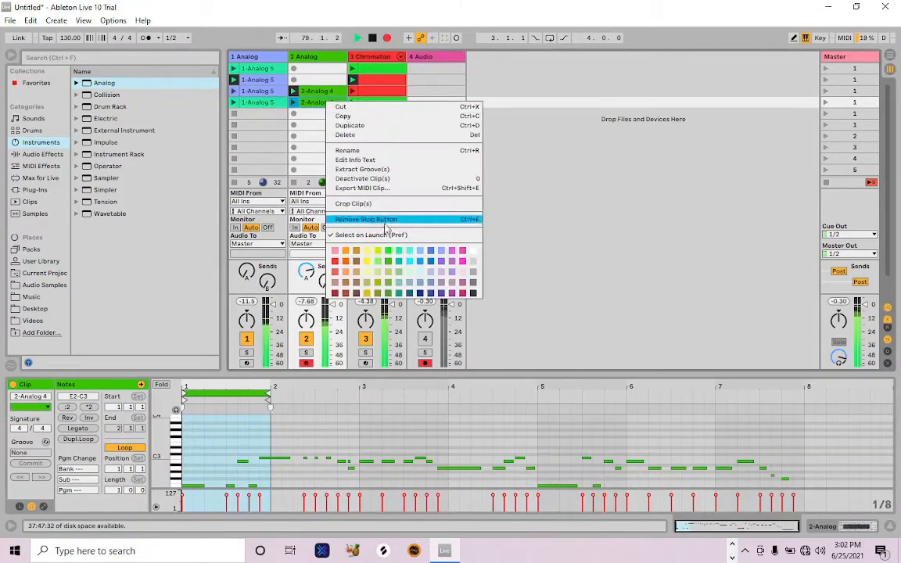
{"action": "left_click", "coordinate": [420, 240]}
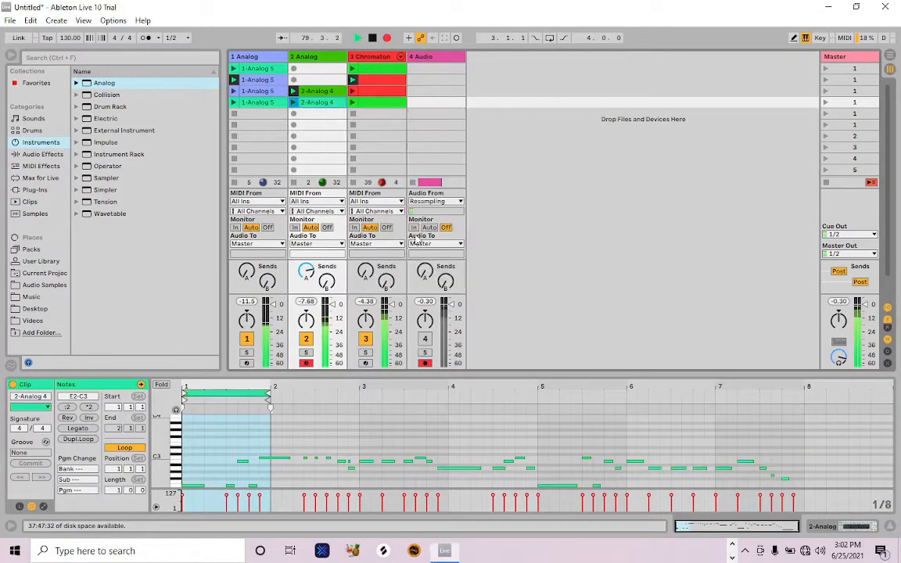
{"action": "left_click", "coordinate": [826, 103]}
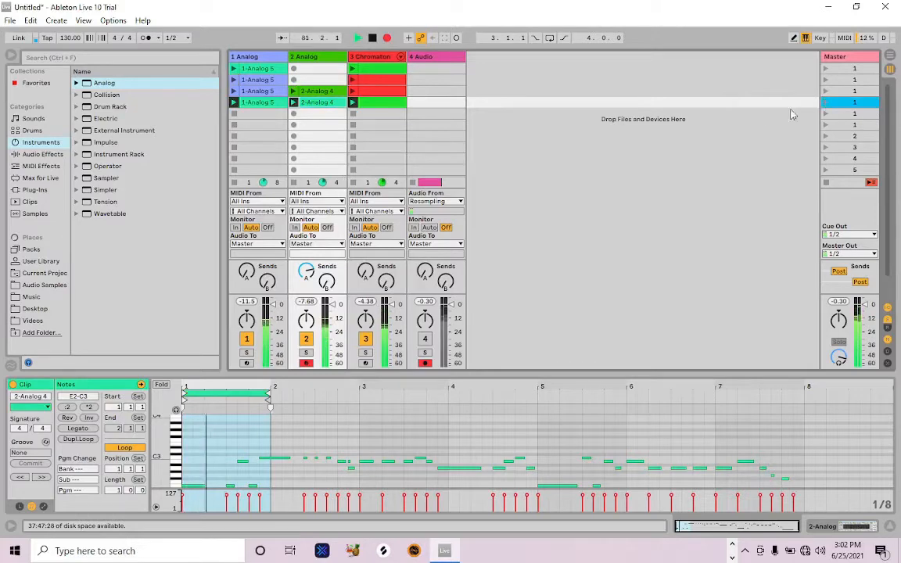
Create a light-blue drum clip in the fifth scene with a single Ride Bluesbreak note on the first beat
{"action": "double_click", "coordinate": [386, 114]}
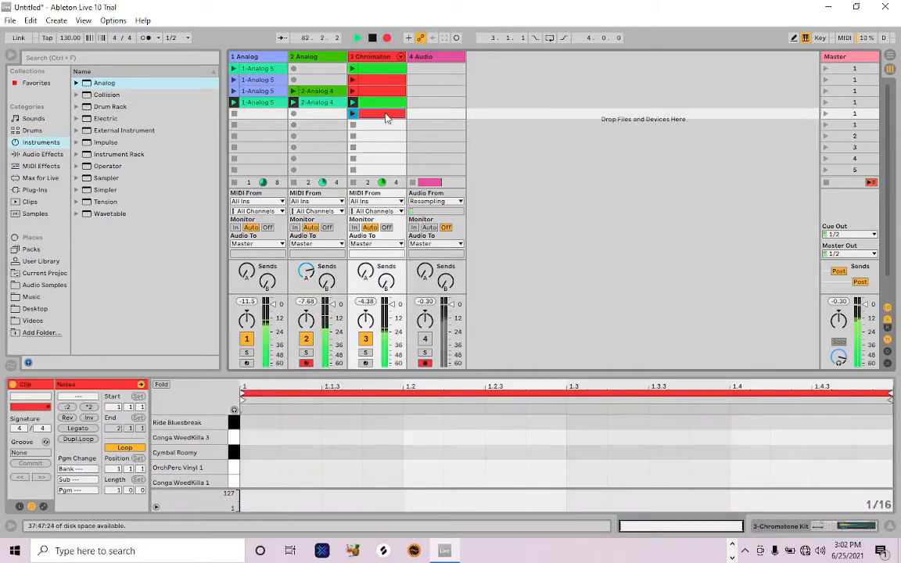
{"action": "right_click", "coordinate": [385, 115]}
{"action": "left_click", "coordinate": [467, 274]}
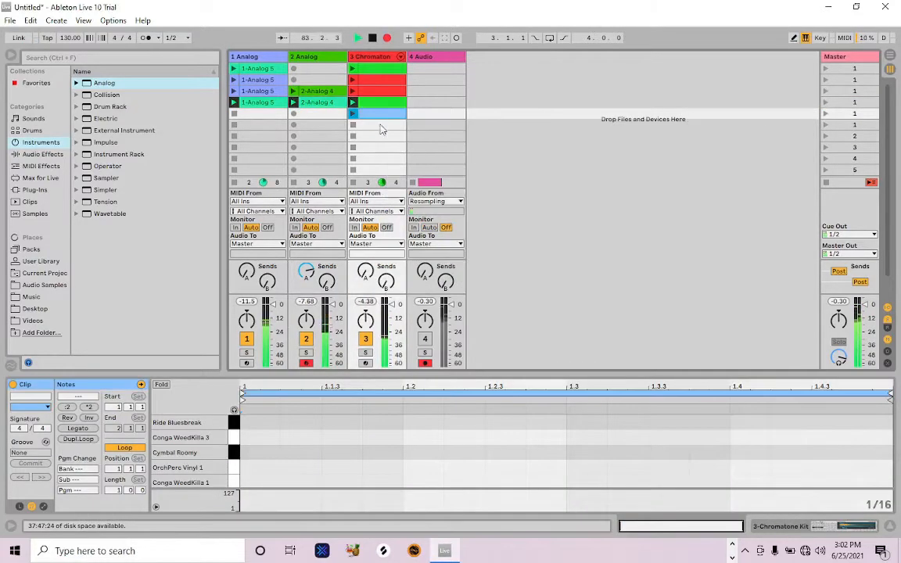
{"action": "double_click", "coordinate": [247, 423]}
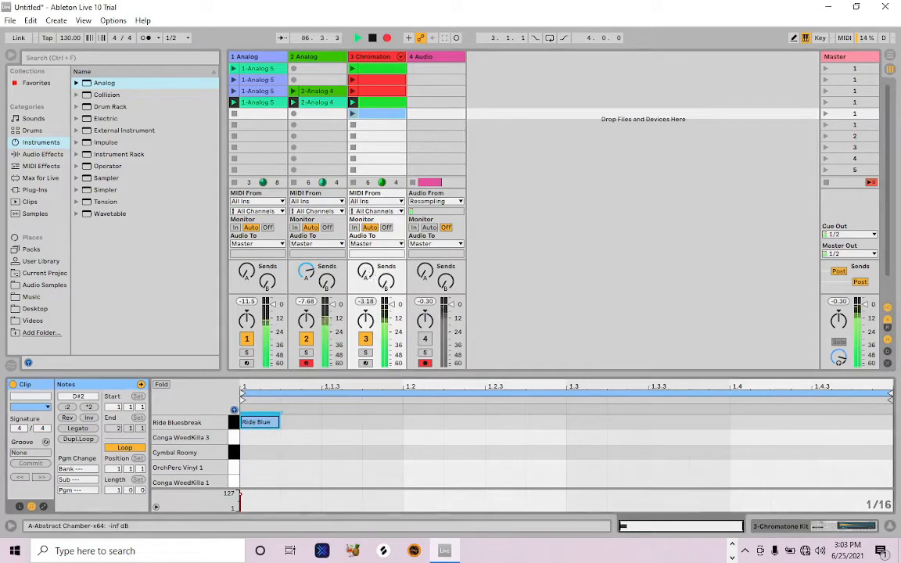
Raise the new drum clip's A-Abstract Chamber send envelope to its maximum and launch the fifth scene
{"action": "left_click", "coordinate": [45, 507]}
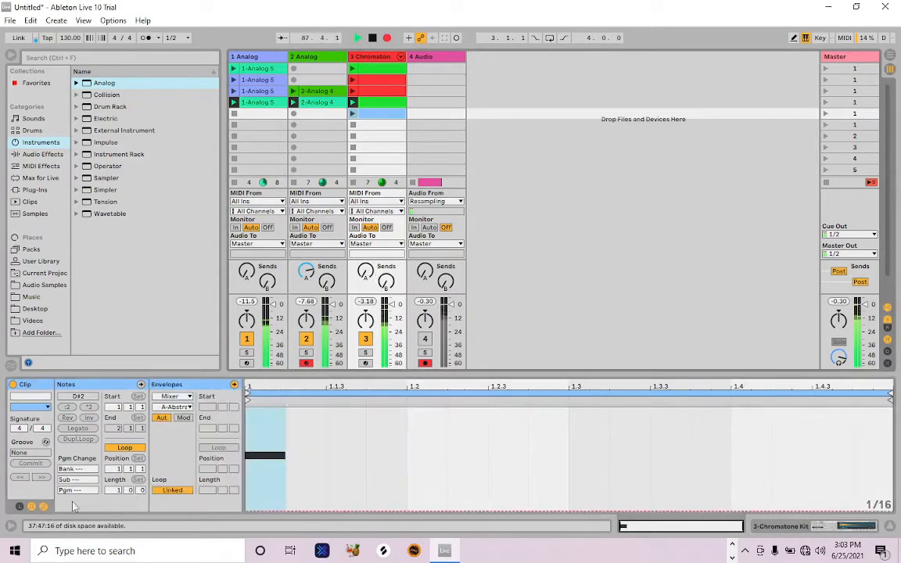
{"action": "left_click_drag", "start_coordinate": [292, 511], "coordinate": [293, 409]}
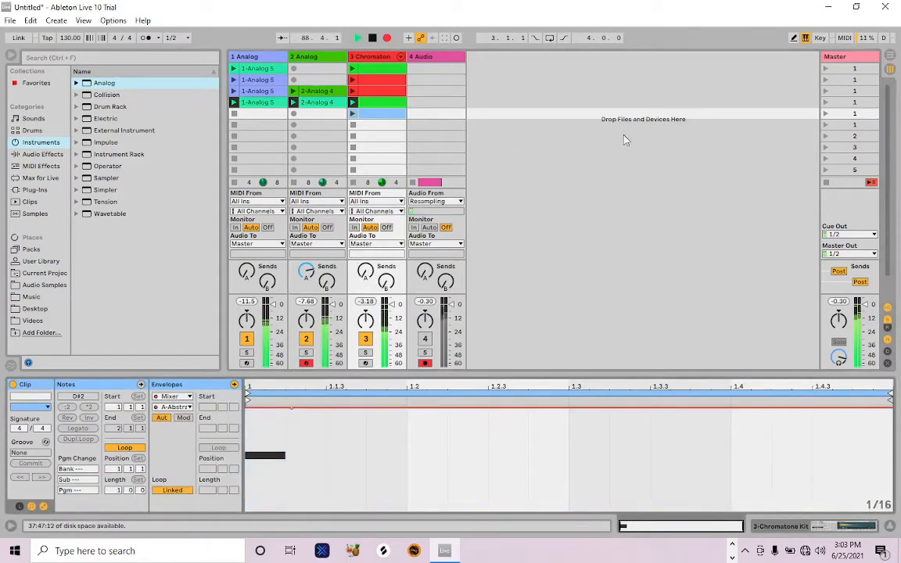
{"action": "left_click", "coordinate": [826, 115]}
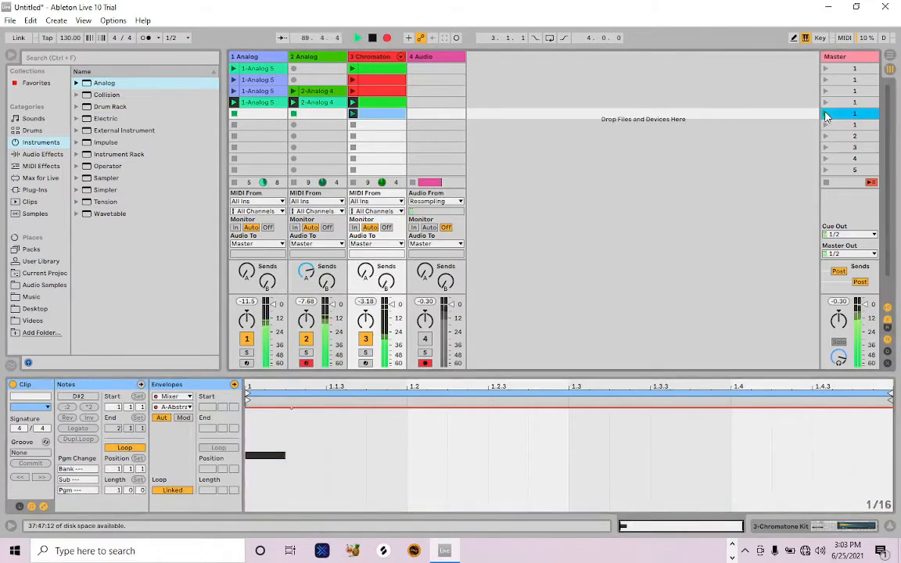
Launch the first scene, copy it to the sixth row and duplicate that copy into the seventh
{"action": "left_click", "coordinate": [826, 69]}
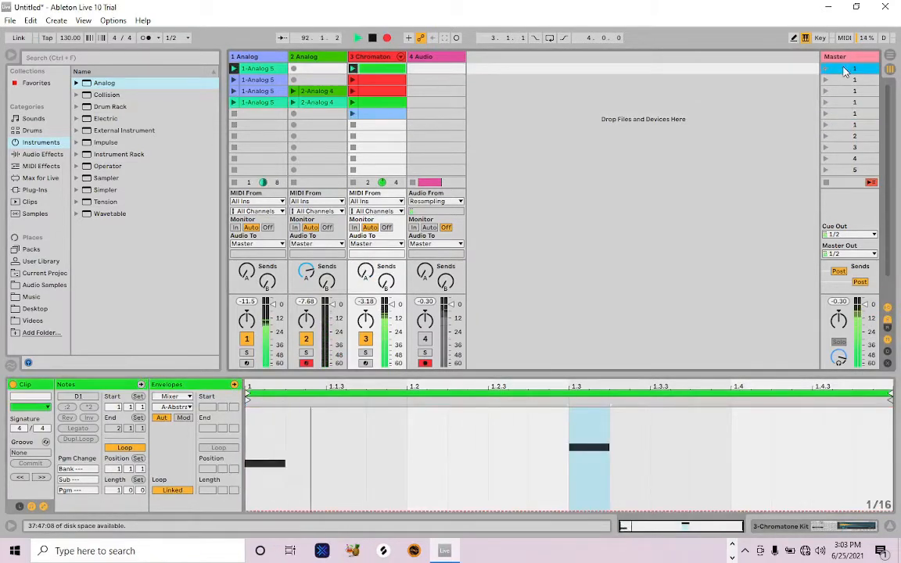
{"action": "left_click_drag", "start_coordinate": [844, 72], "coordinate": [839, 126]}
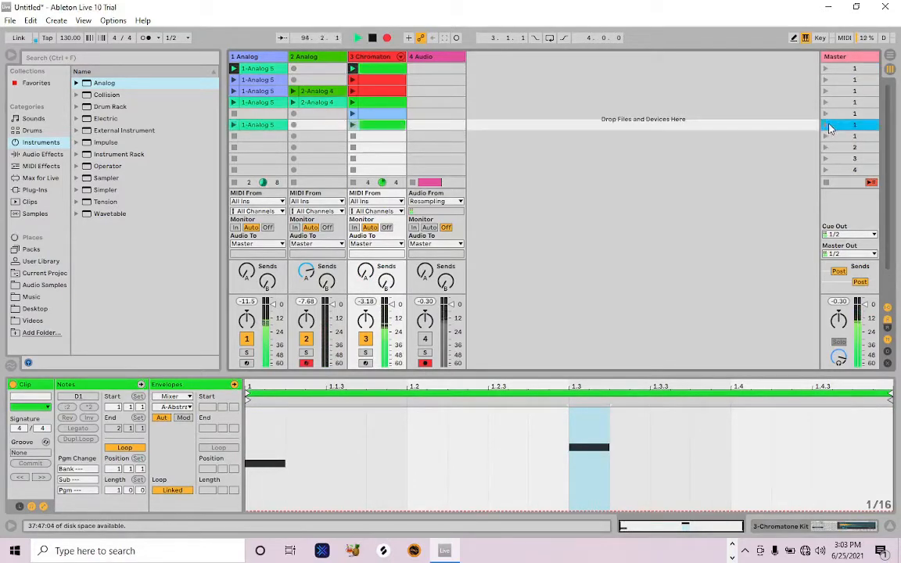
{"action": "key", "text": "ctrl+d"}
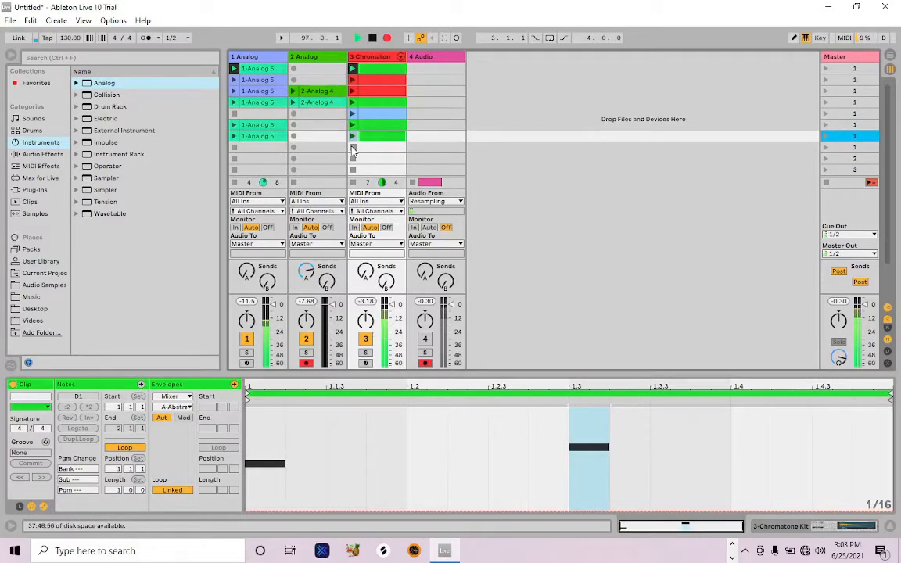
Launch the seventh scene and replace its drum clip with a copy of the third scene's red drum clip
{"action": "left_click", "coordinate": [825, 136]}
{"action": "left_click", "coordinate": [382, 91]}
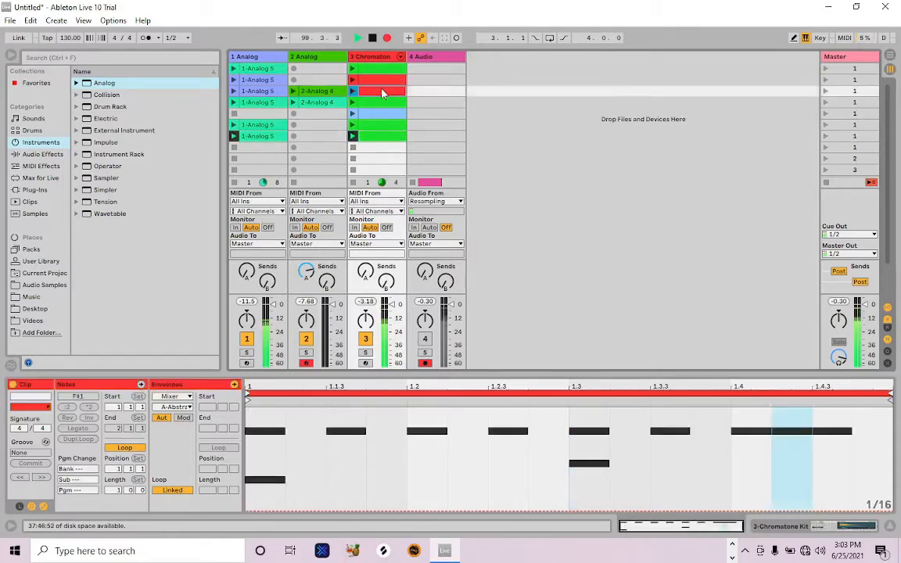
{"action": "left_click_drag", "start_coordinate": [381, 90], "coordinate": [369, 138]}
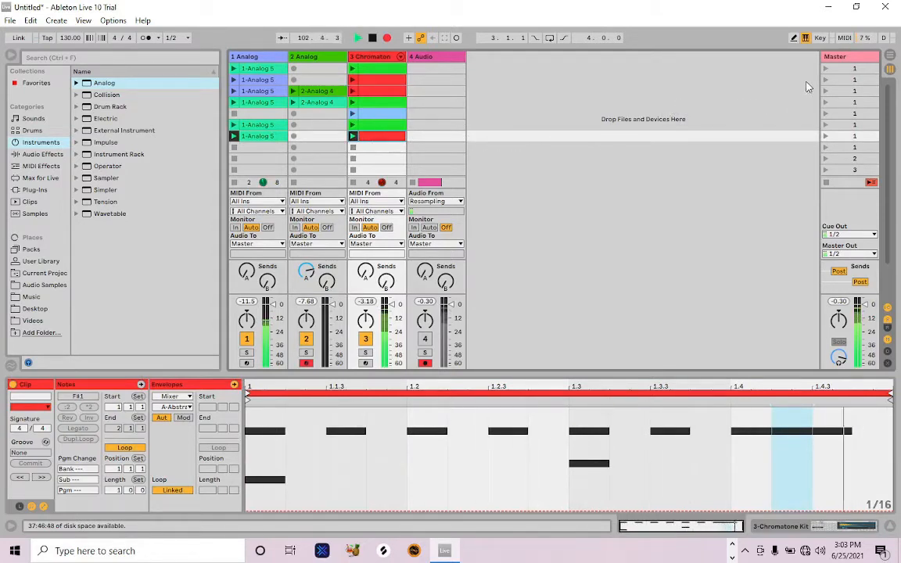
Copy the second and third scenes into the eighth and ninth rows and launch the two copies in turn
{"action": "left_click", "coordinate": [839, 80]}
{"action": "left_click_drag", "start_coordinate": [839, 81], "coordinate": [838, 143]}
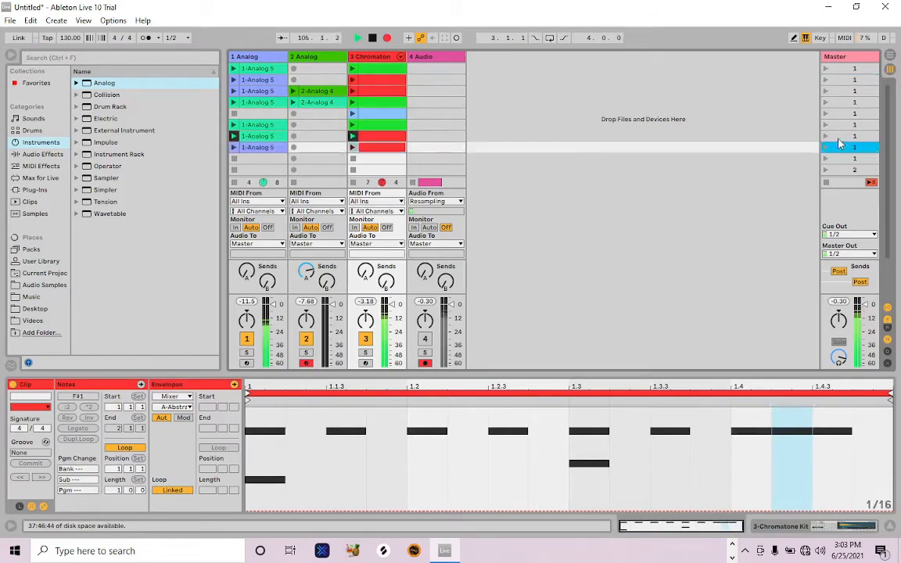
{"action": "left_click", "coordinate": [842, 93]}
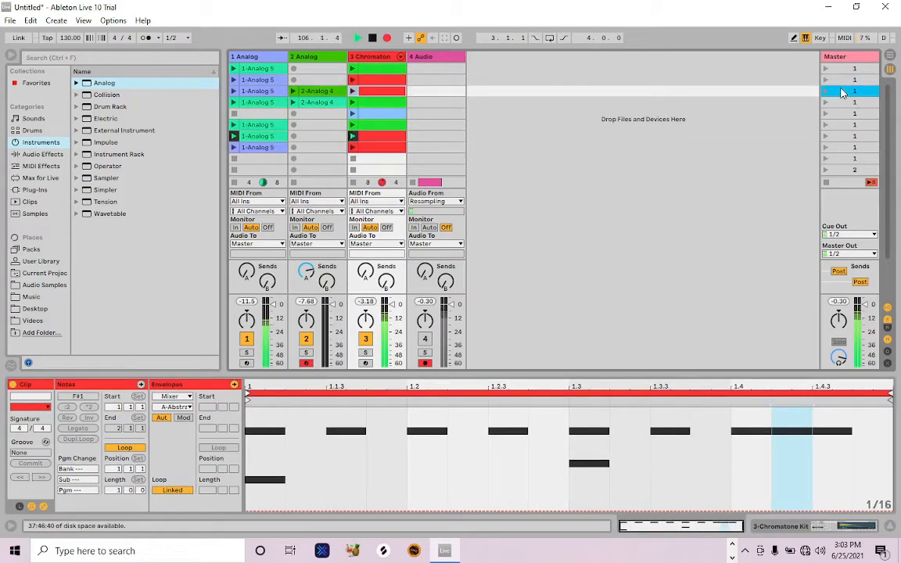
{"action": "left_click_drag", "start_coordinate": [842, 96], "coordinate": [839, 158]}
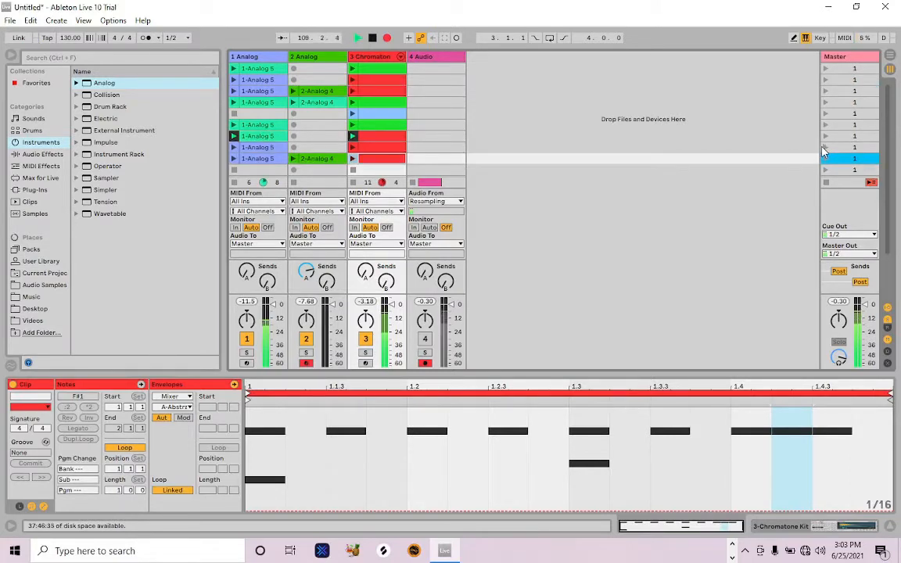
{"action": "left_click", "coordinate": [824, 148]}
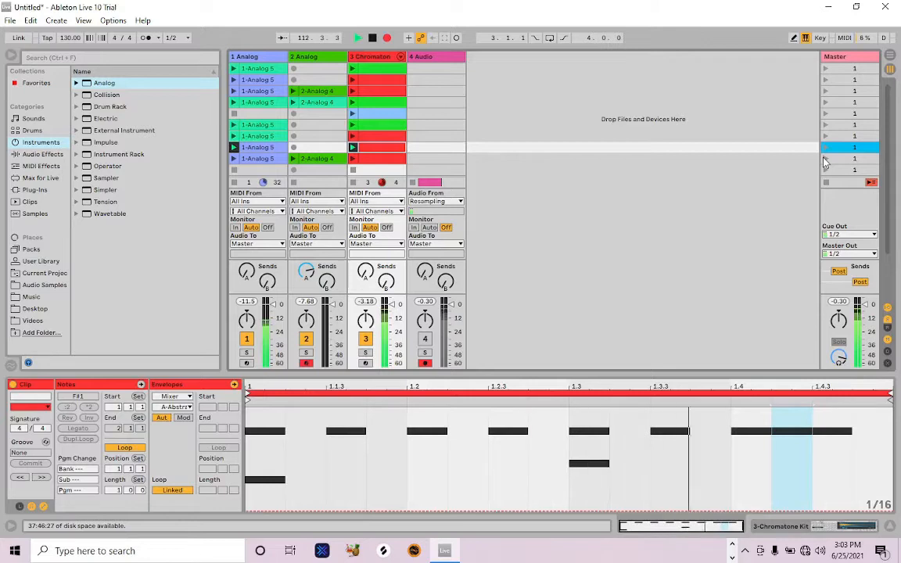
{"action": "left_click", "coordinate": [825, 159]}
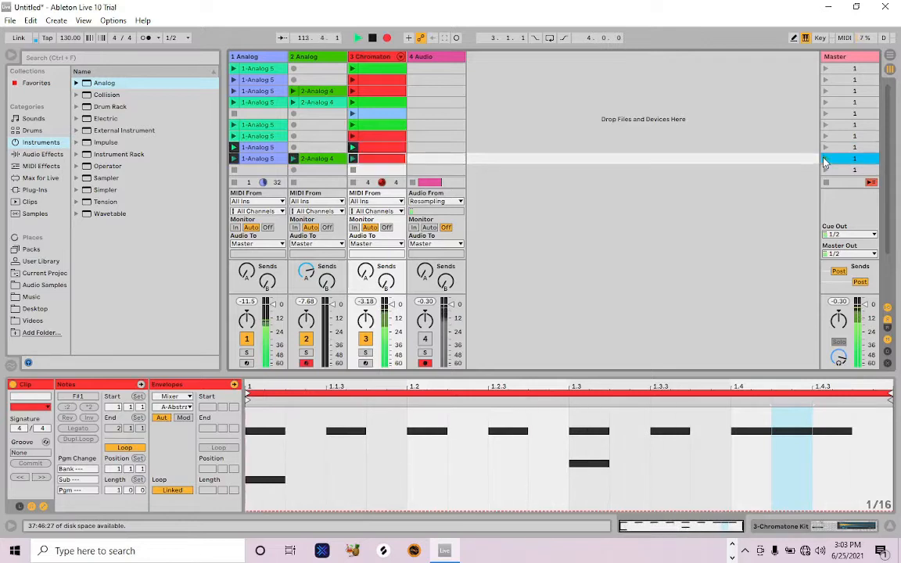
Move the fourth and fifth scenes together below the last filled scene
{"action": "left_click", "coordinate": [839, 102]}
{"action": "left_click", "coordinate": [840, 114], "text": "shift"}
{"action": "left_click_drag", "start_coordinate": [842, 107], "coordinate": [842, 157]}
{"action": "left_click_drag", "start_coordinate": [842, 166], "coordinate": [839, 160]}
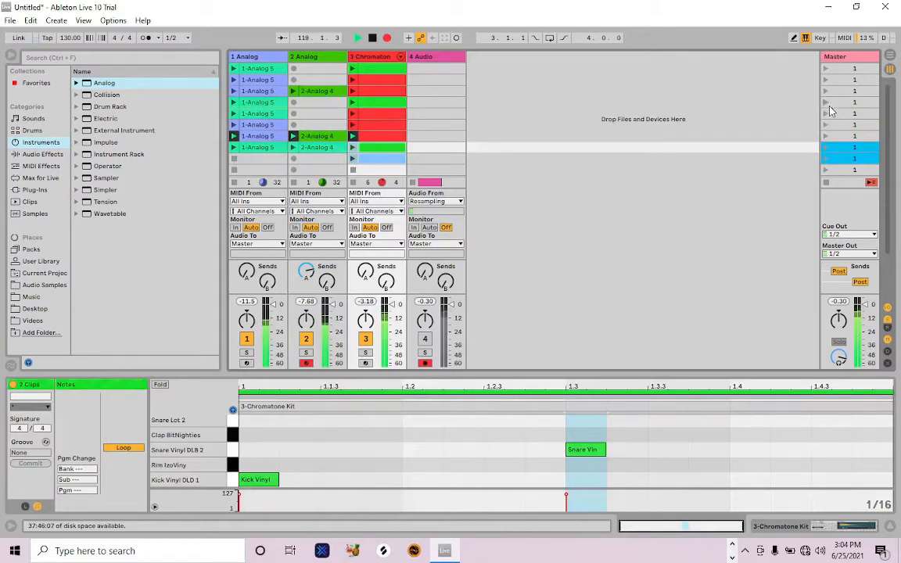
Copy the first scene below the light-blue drum clip's scene and duplicate the copy twice
{"action": "left_click", "coordinate": [836, 70]}
{"action": "left_click_drag", "start_coordinate": [835, 72], "coordinate": [839, 168]}
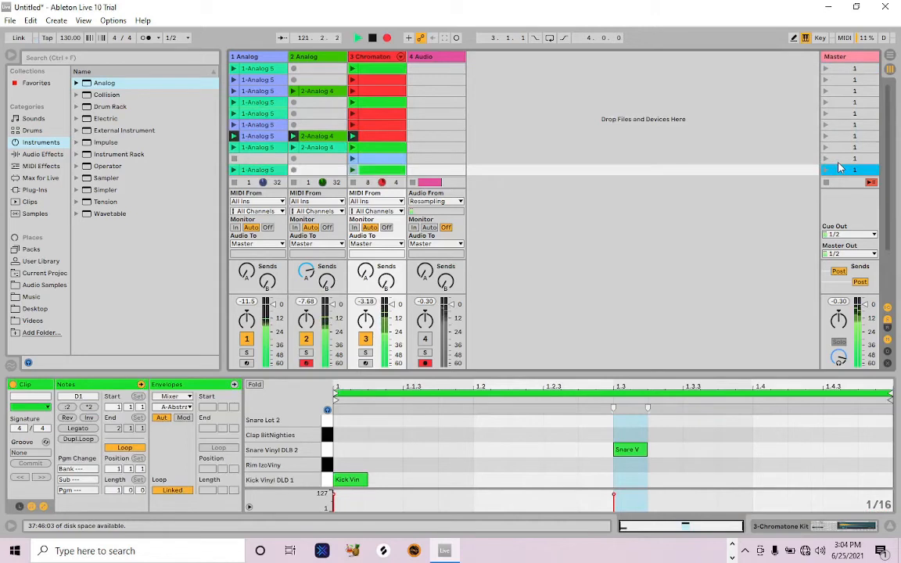
{"action": "scroll", "coordinate": [841, 162], "scroll_direction": "down", "scroll_amount": 1}
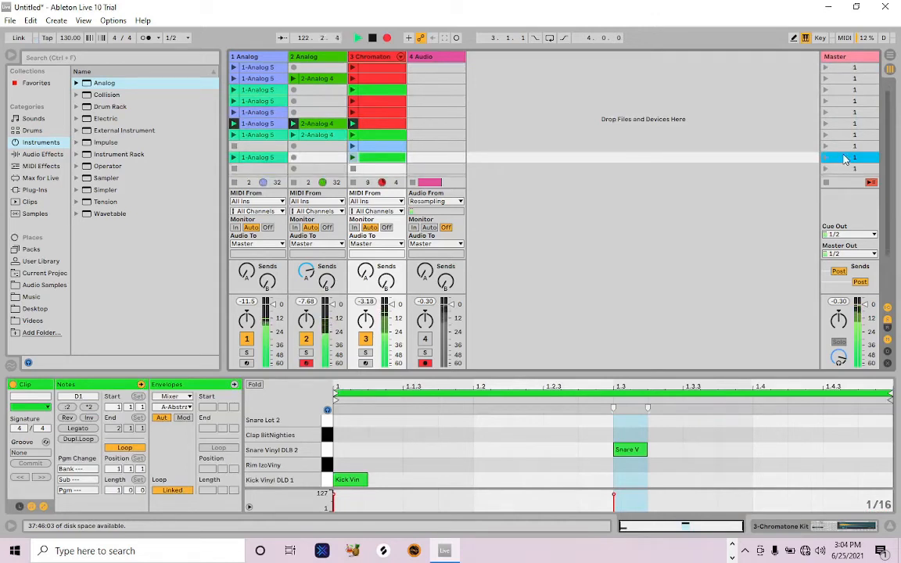
{"action": "key", "text": "ctrl+d"}
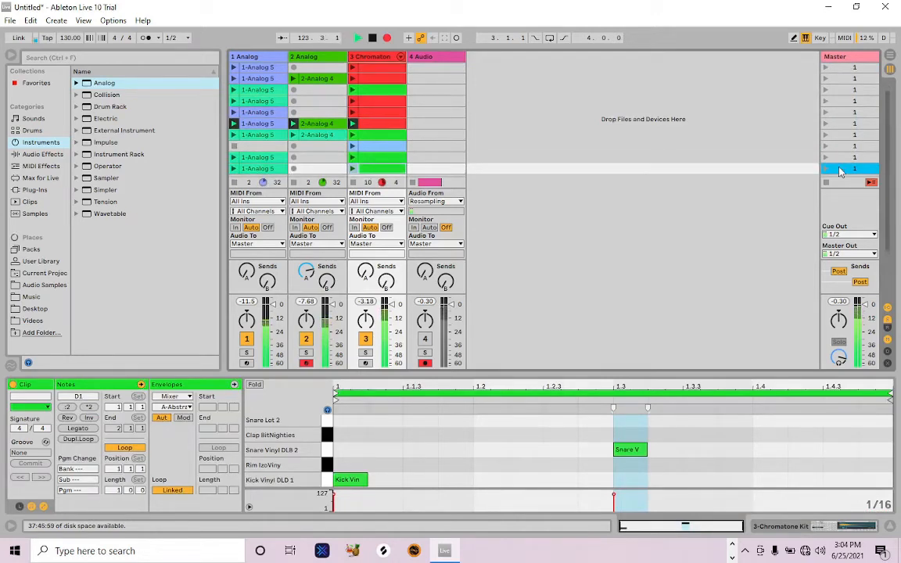
{"action": "key", "text": "ctrl+d"}
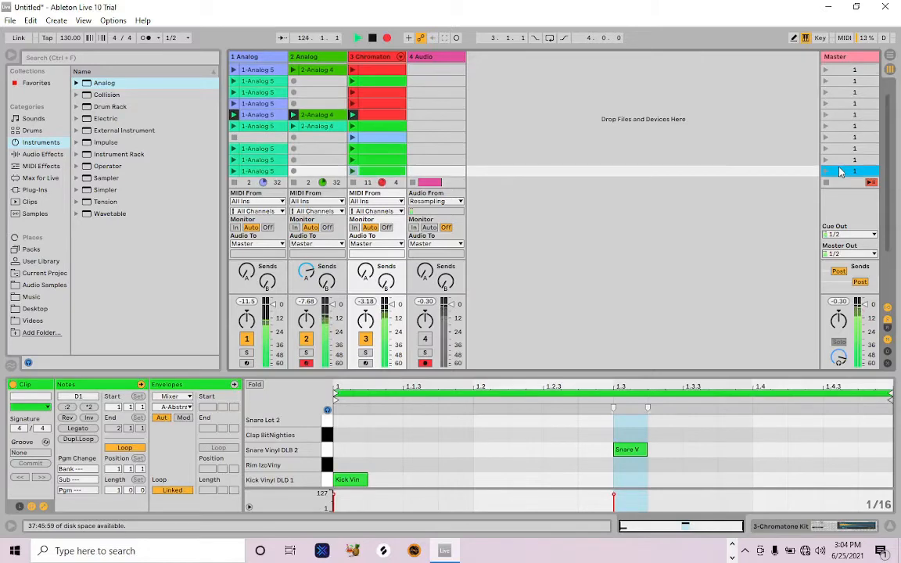
Delete the last scene's drum clip and replace the eleventh scene's drum clip with a copy of the seventh scene's red hi-hat clip
{"action": "left_click", "coordinate": [389, 173]}
{"action": "key", "text": "Delete"}
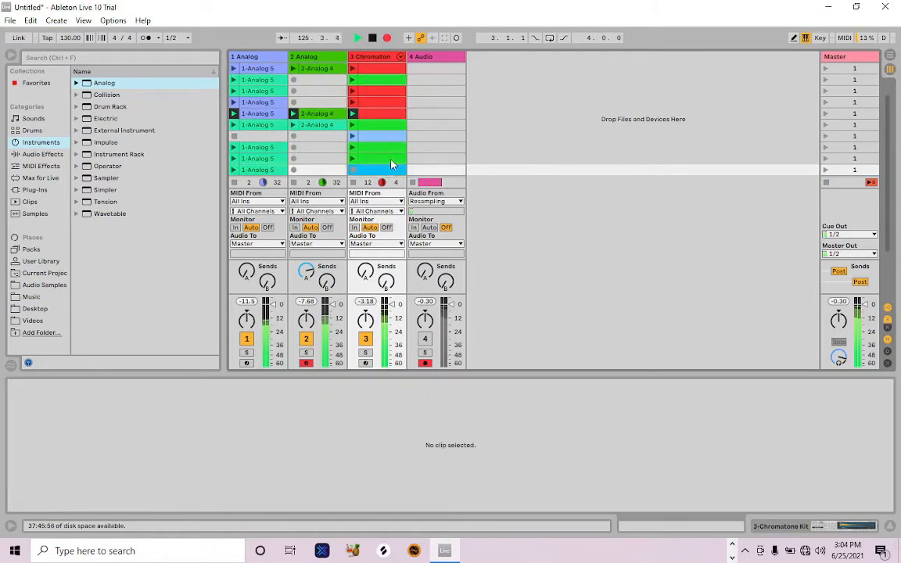
{"action": "left_click", "coordinate": [392, 161]}
{"action": "left_click", "coordinate": [382, 115]}
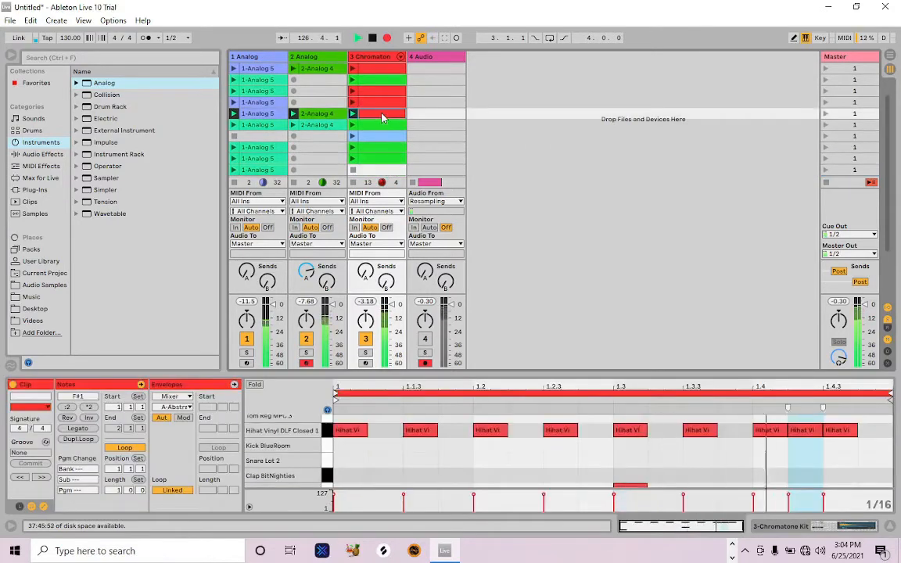
{"action": "left_click_drag", "start_coordinate": [384, 158], "coordinate": [383, 160]}
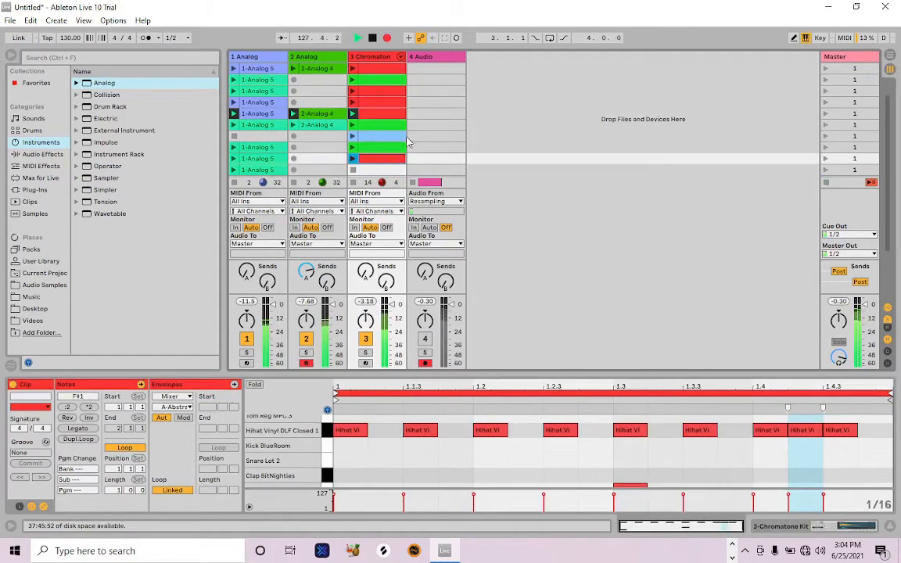
Play the last five scenes one after another to check the ending, and stop playback
{"action": "left_click", "coordinate": [827, 126]}
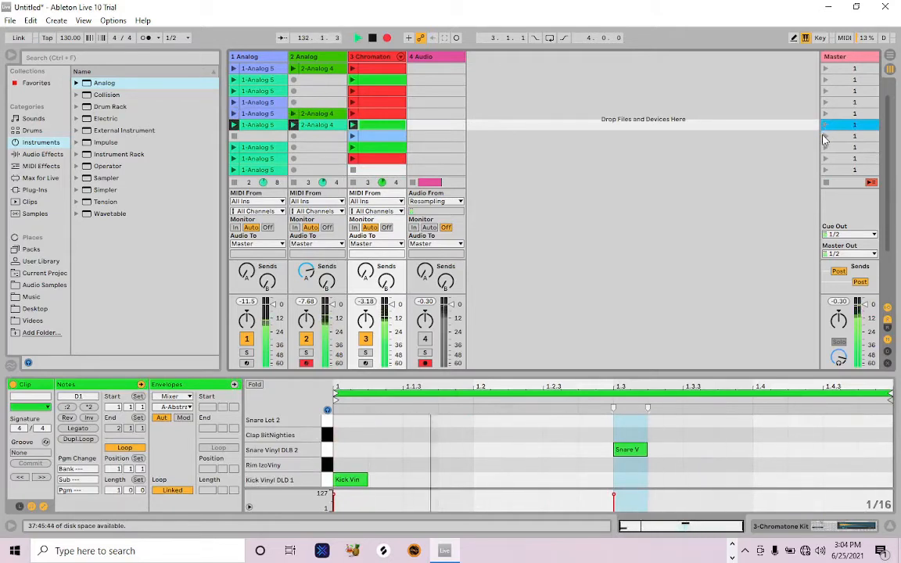
{"action": "left_click", "coordinate": [825, 136]}
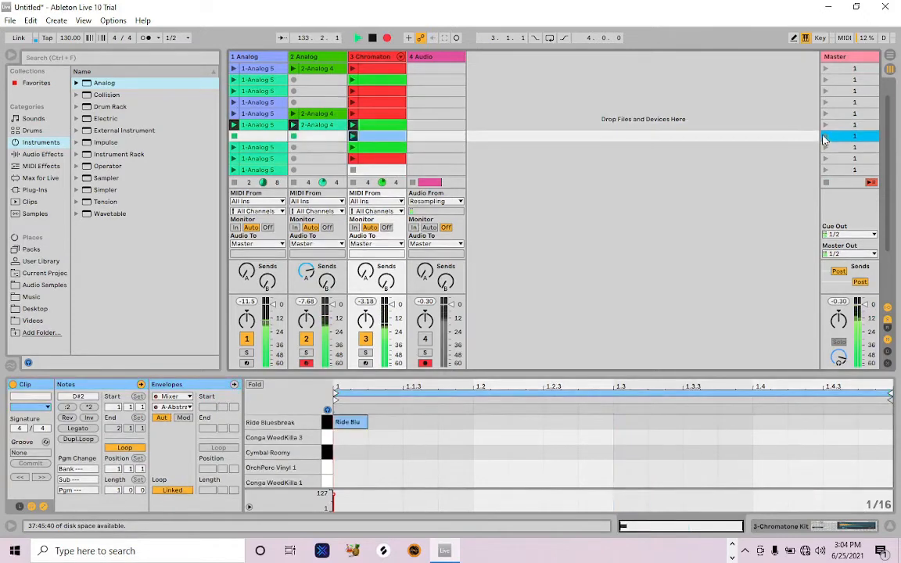
{"action": "left_click", "coordinate": [826, 148]}
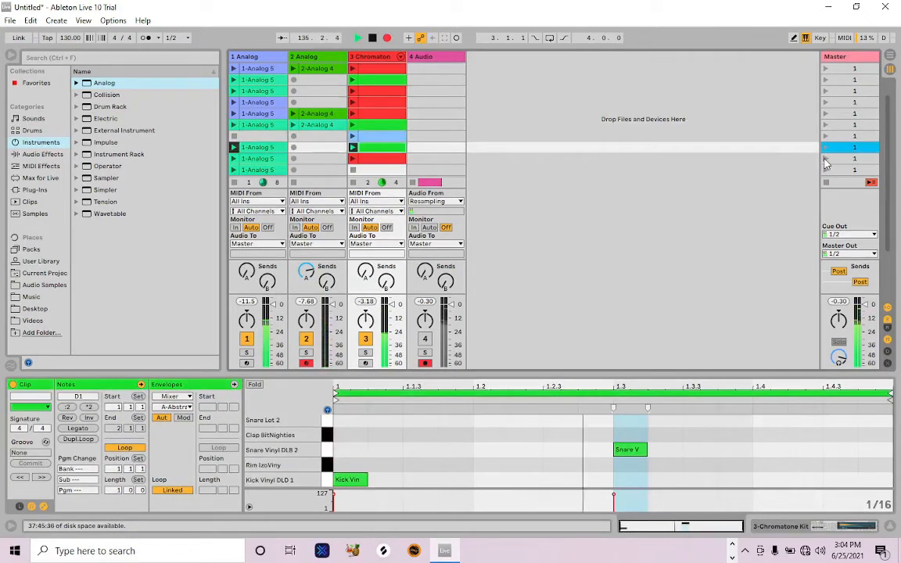
{"action": "left_click", "coordinate": [825, 160]}
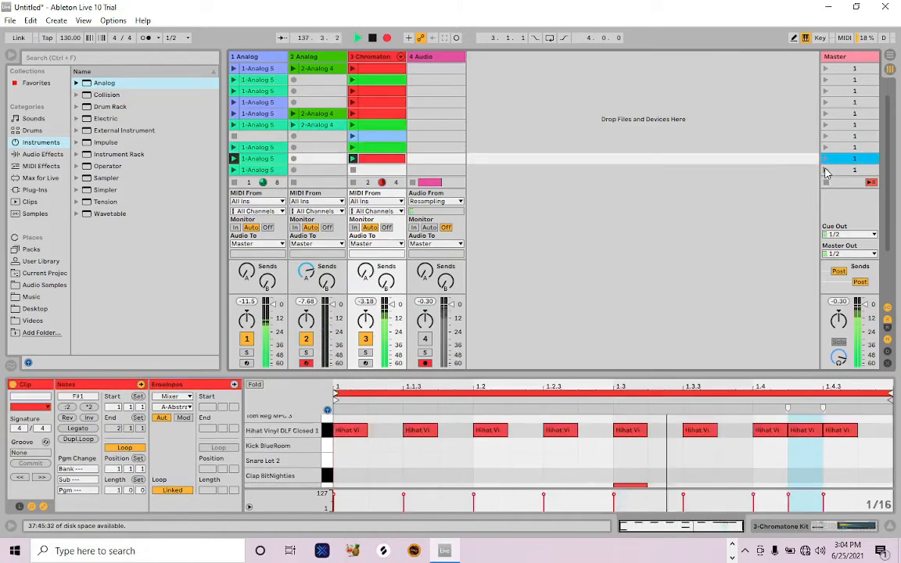
{"action": "left_click", "coordinate": [825, 170]}
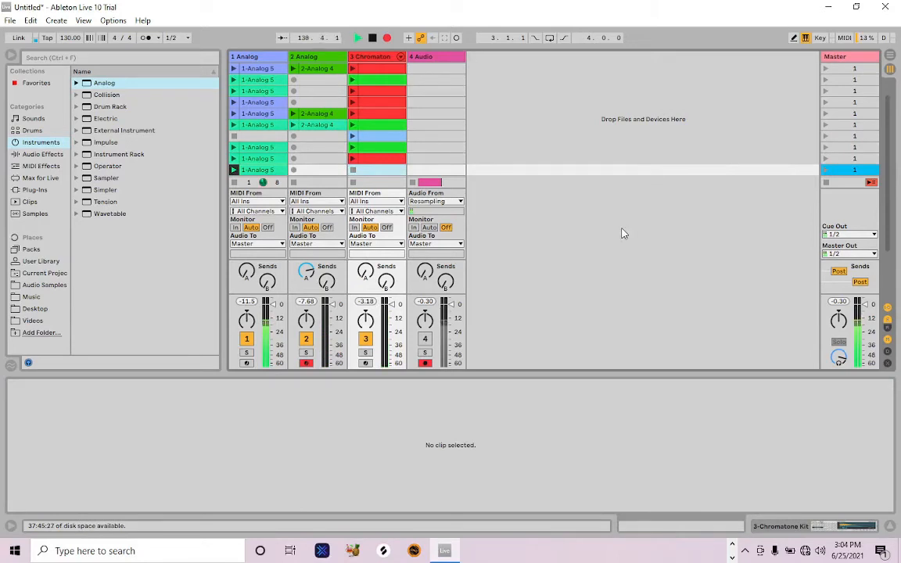
{"action": "key", "text": "space"}
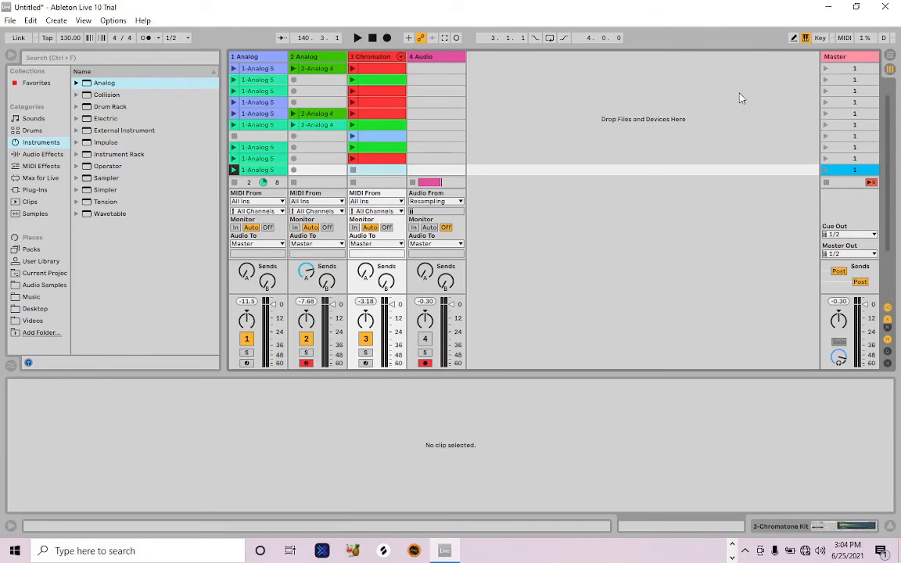
Minimize the Live set, switch to OBS Studio and stop the screen recording
{"action": "left_click", "coordinate": [829, 7]}
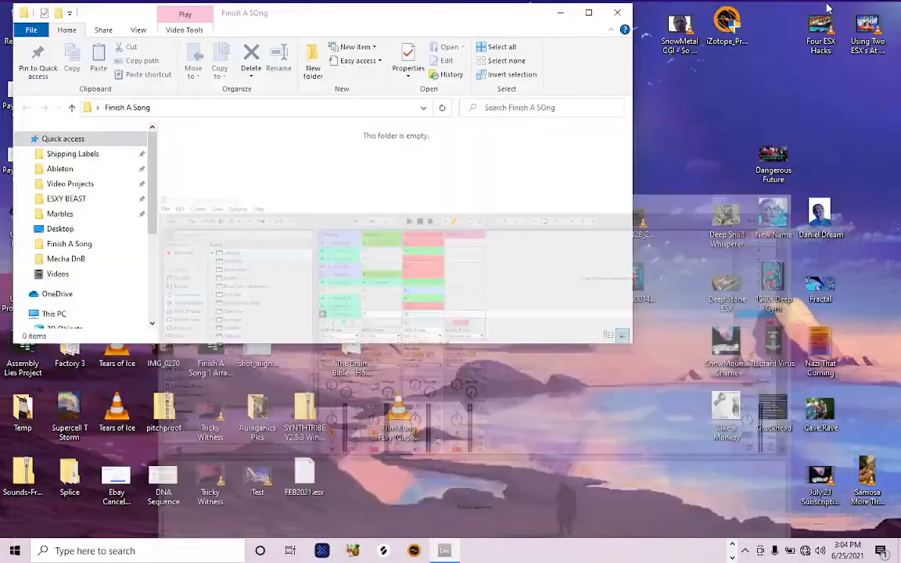
{"action": "left_click", "coordinate": [620, 550]}
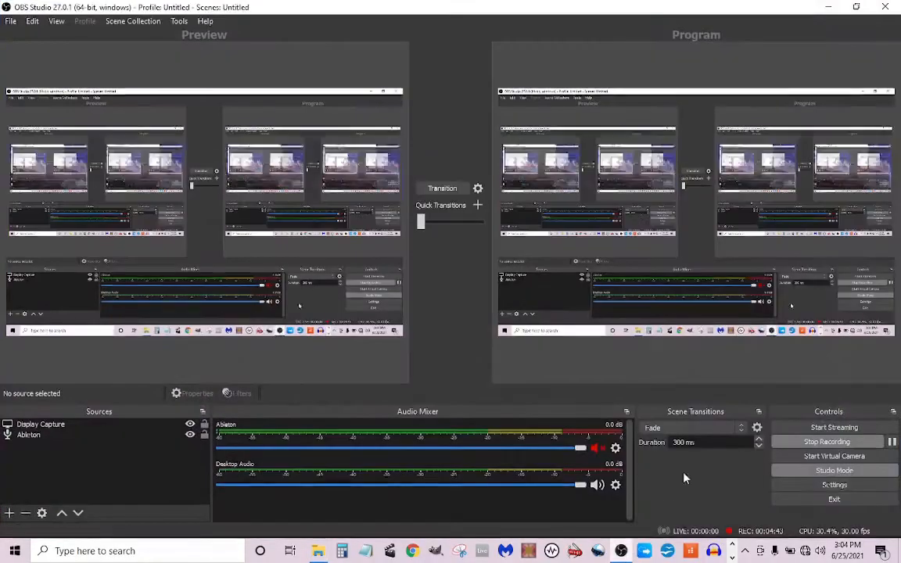
{"action": "left_click", "coordinate": [828, 446]}
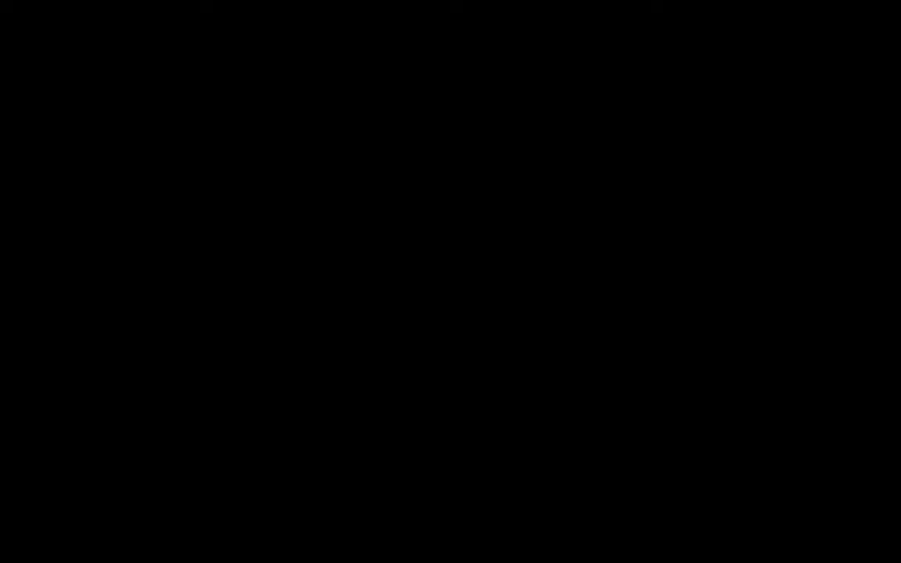